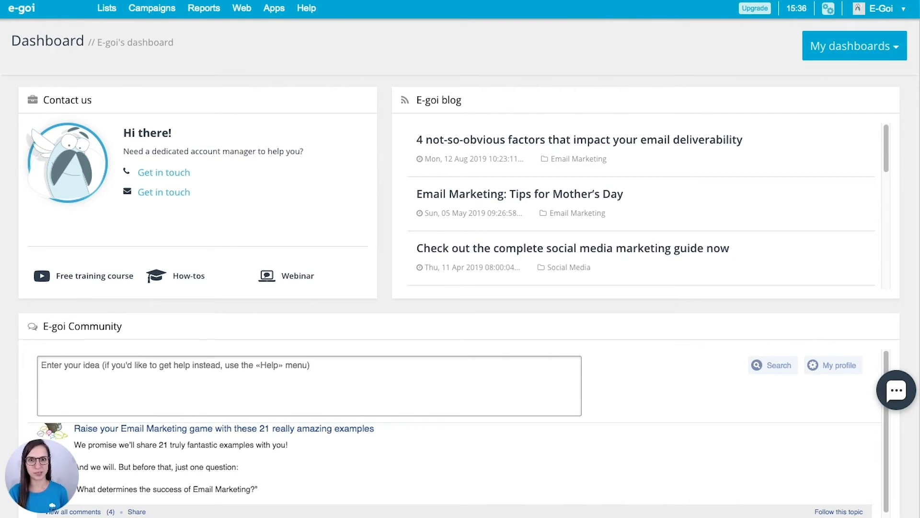
Create a broadcast email campaign for the "8 - International Group" list.
click(157, 9)
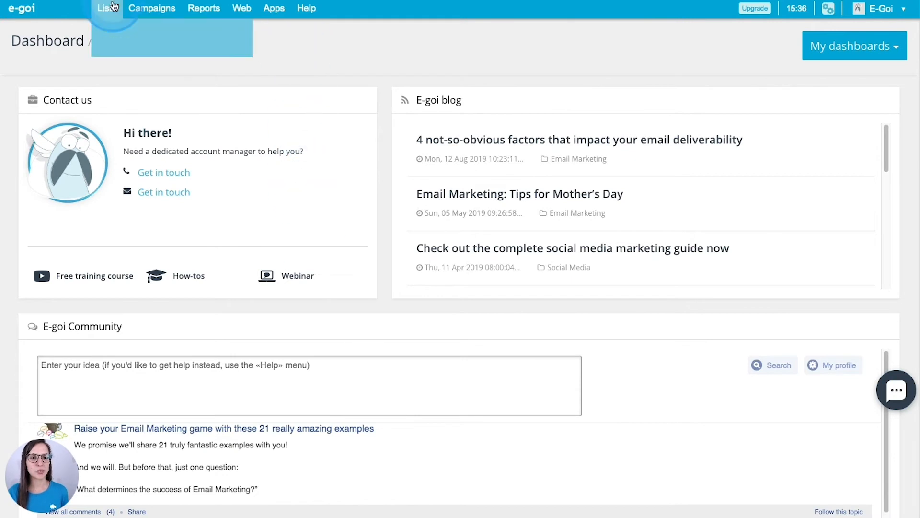
click(153, 27)
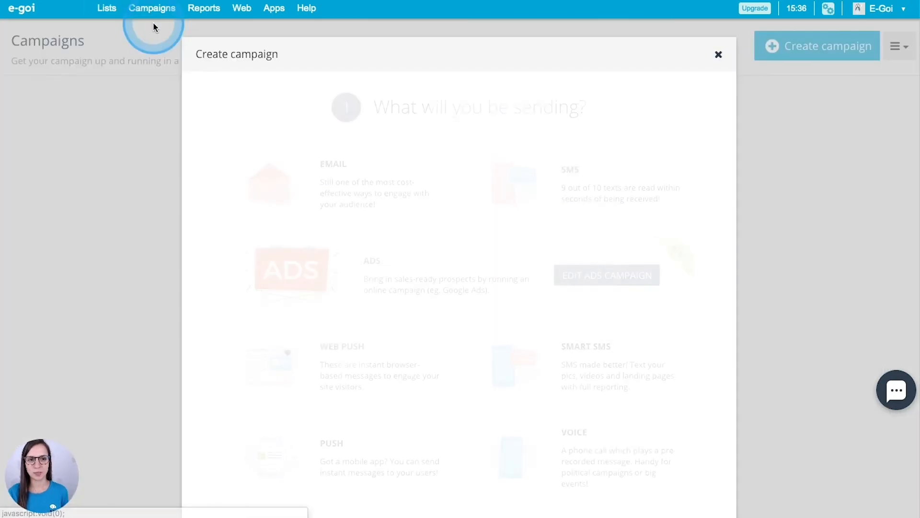
click(328, 168)
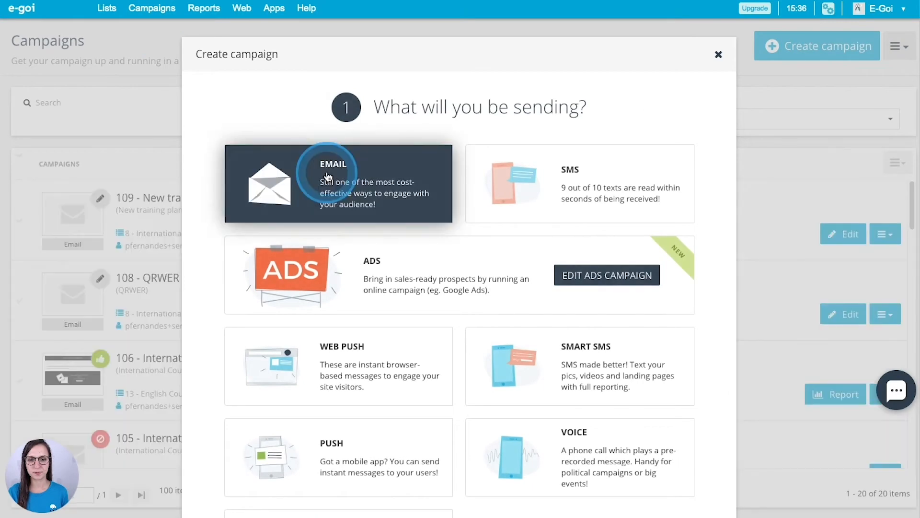
click(328, 446)
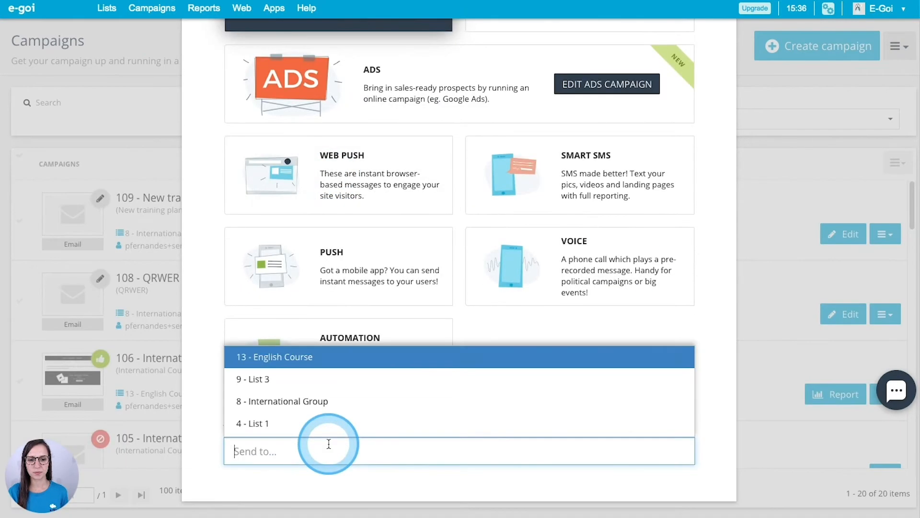
click(329, 401)
click(352, 192)
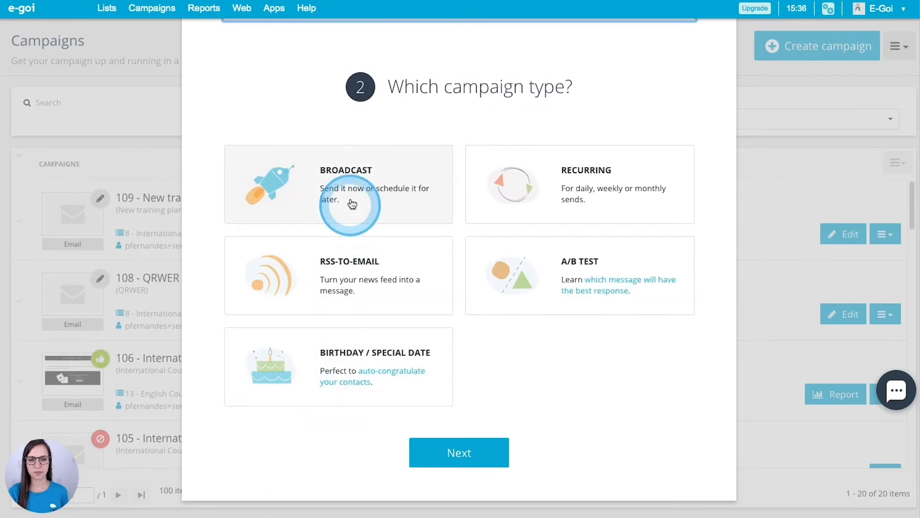
click(462, 452)
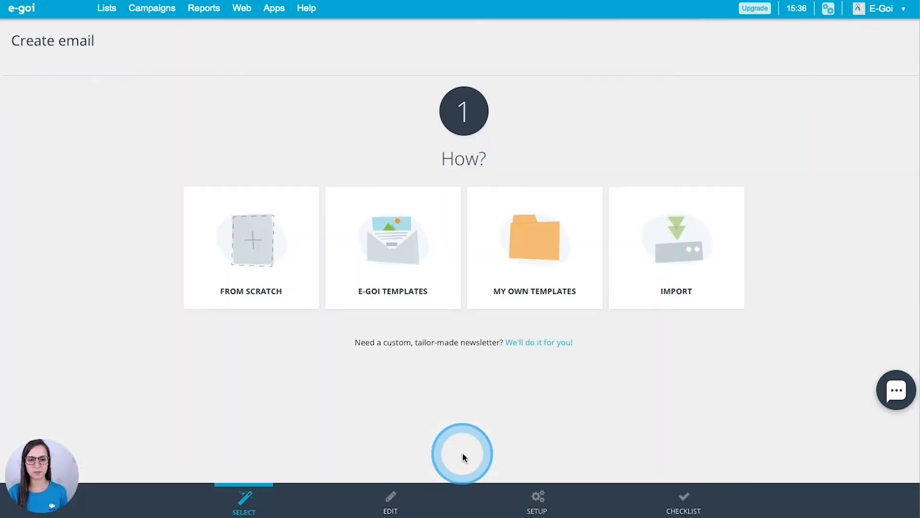
Start the email from scratch and name the campaign "New training plans".
click(267, 269)
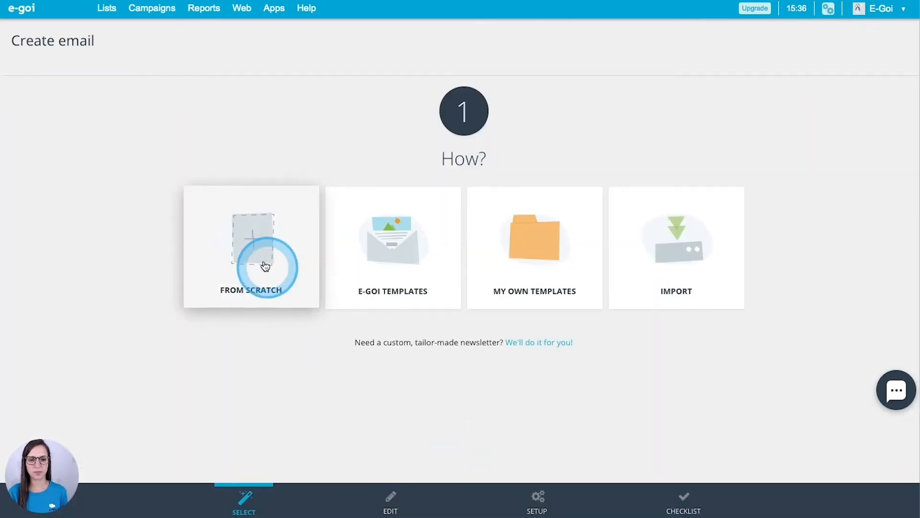
click(168, 301)
click(531, 158)
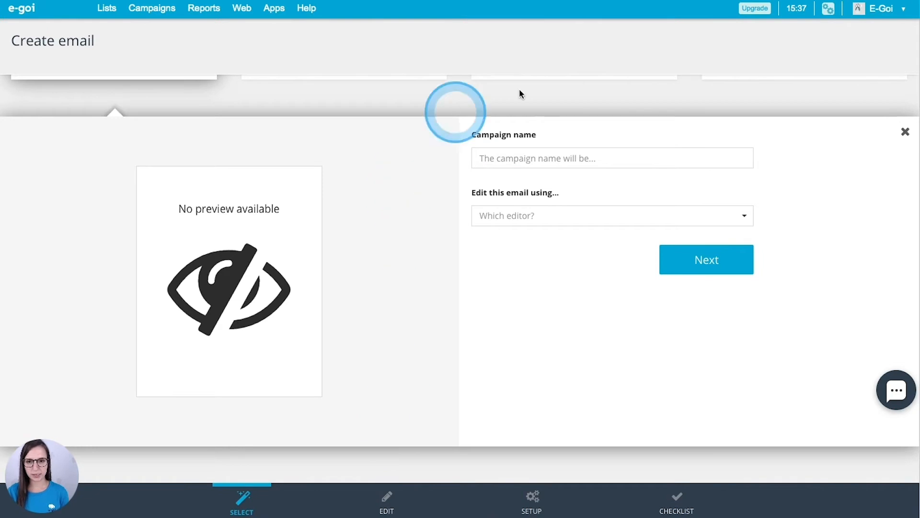
click(479, 158)
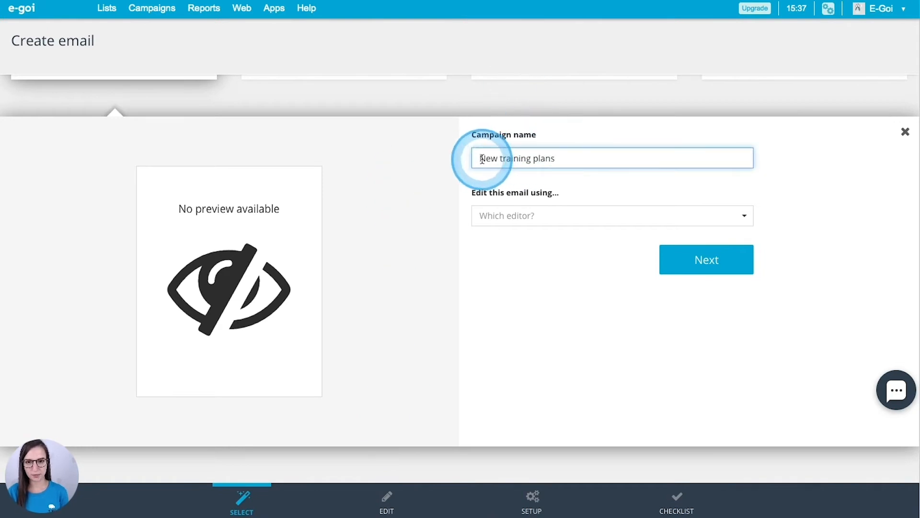
Choose the Builder editor for the campaign and continue through its options to the email editing stage.
click(530, 216)
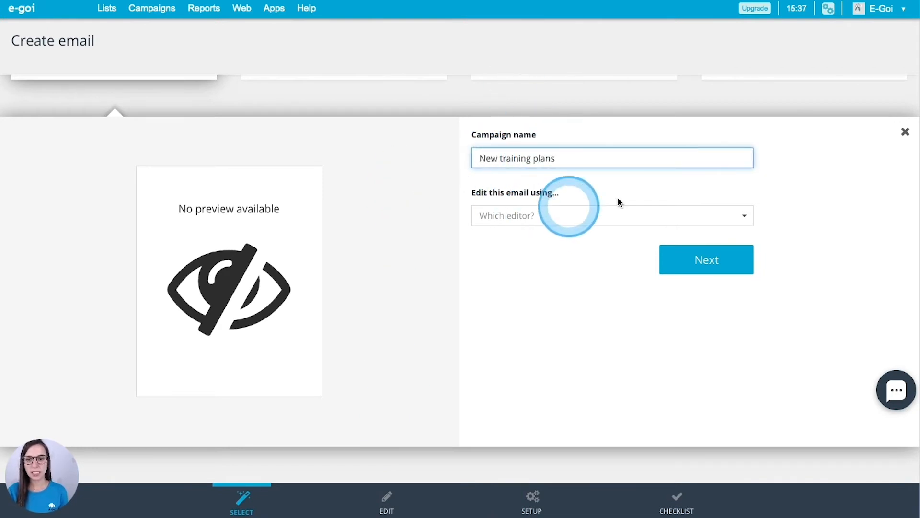
click(631, 217)
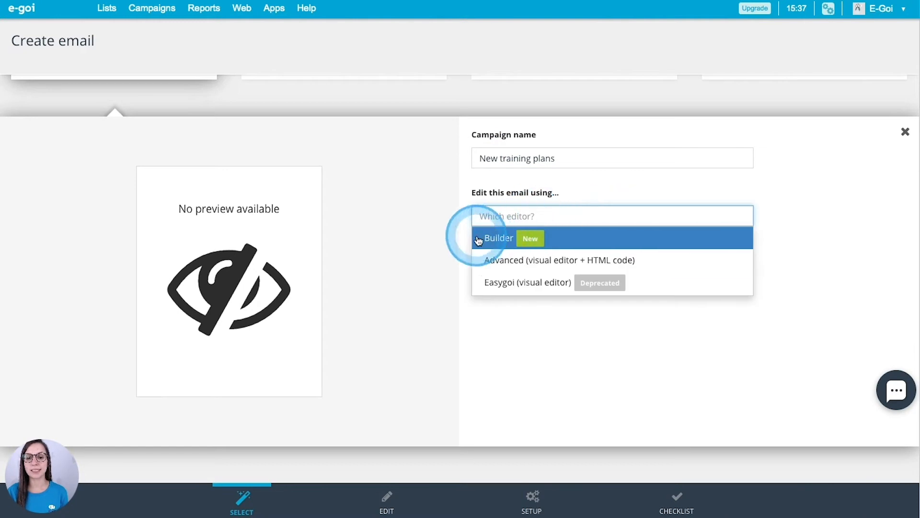
click(501, 238)
click(693, 257)
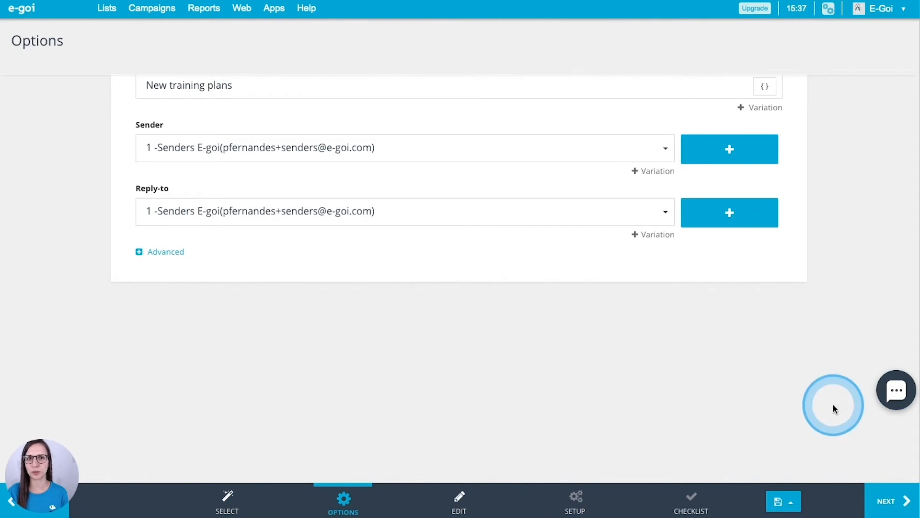
click(898, 506)
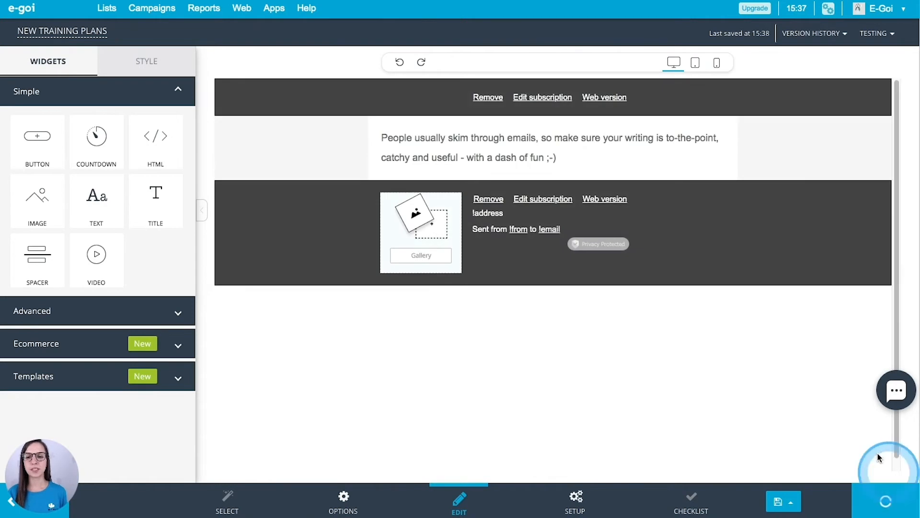
Examine the email footer's link, logo, alignment and size options and its spacing and background style settings.
click(567, 272)
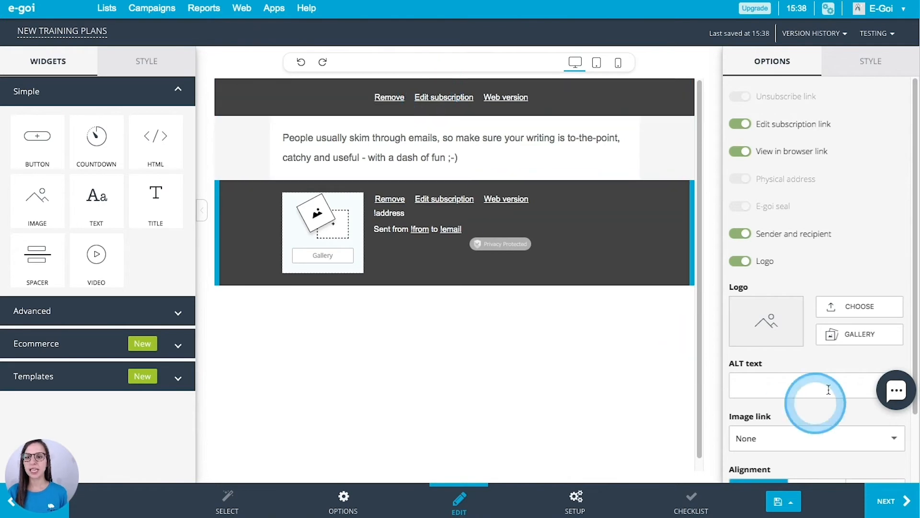
click(889, 64)
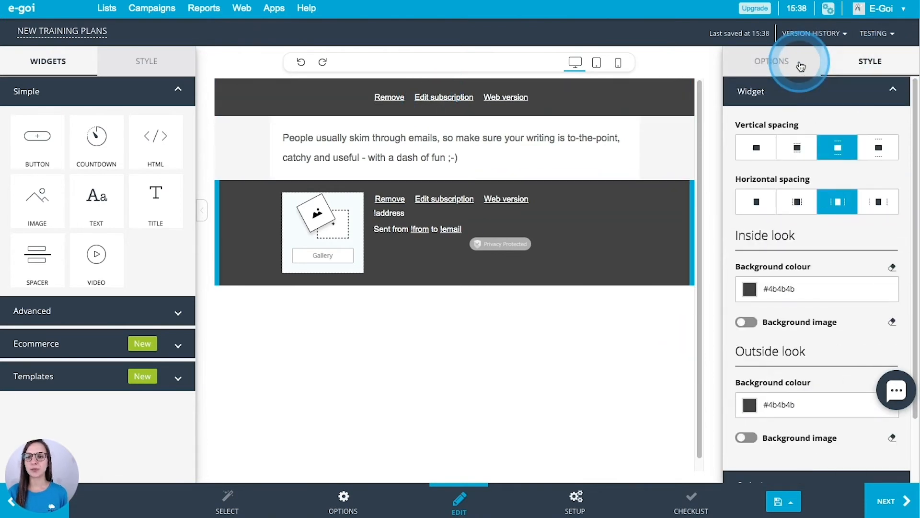
click(796, 67)
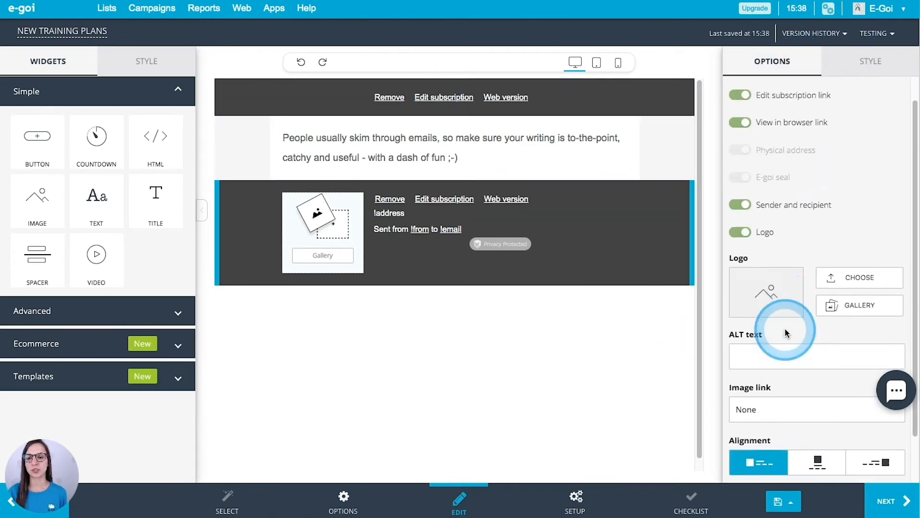
scroll(781, 326, down, 3)
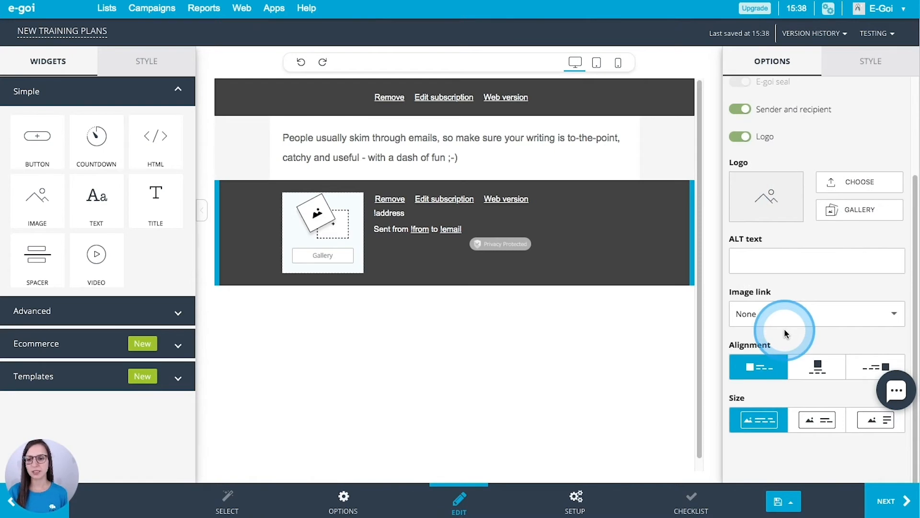
click(871, 61)
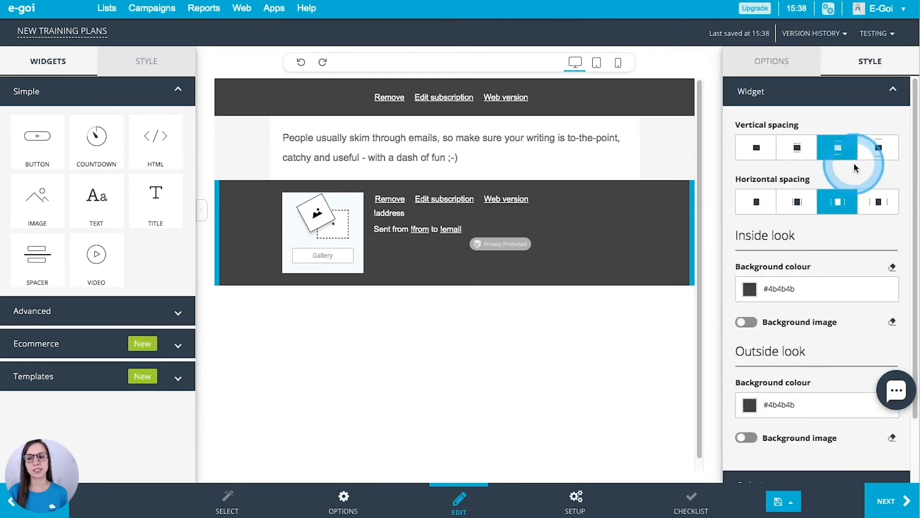
scroll(856, 168, down, 3)
scroll(853, 175, up, 3)
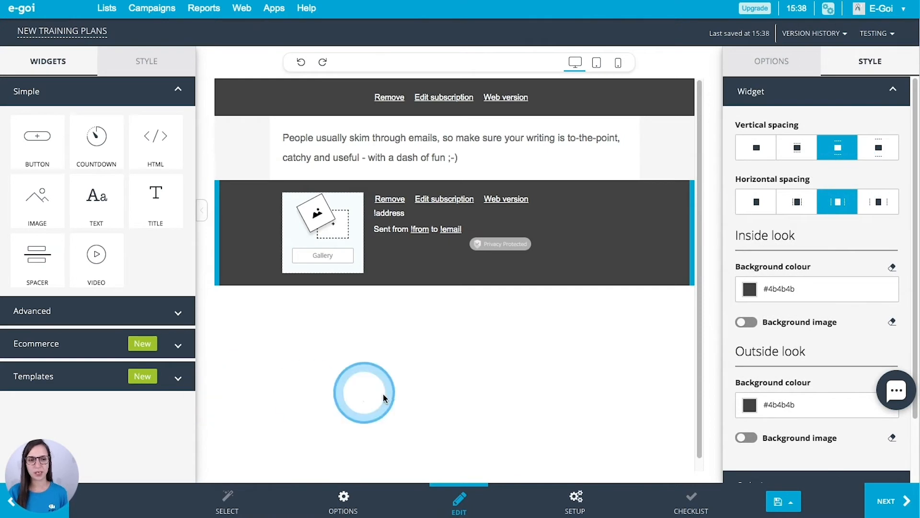
click(379, 395)
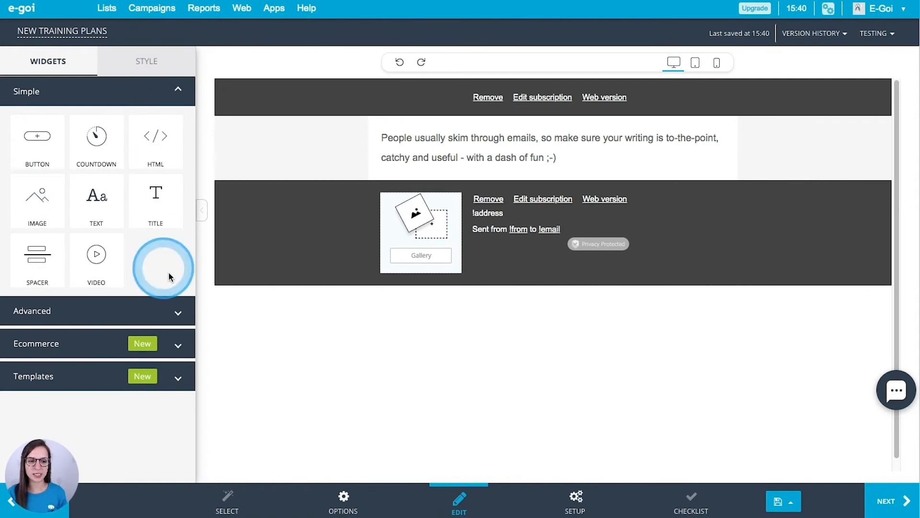
Look through the Advanced, Ecommerce and Templates widget groups.
click(172, 322)
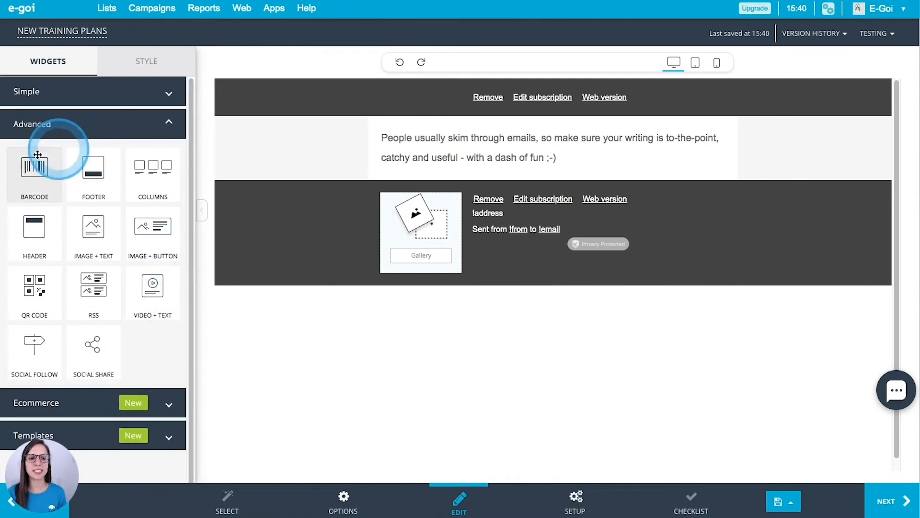
click(158, 404)
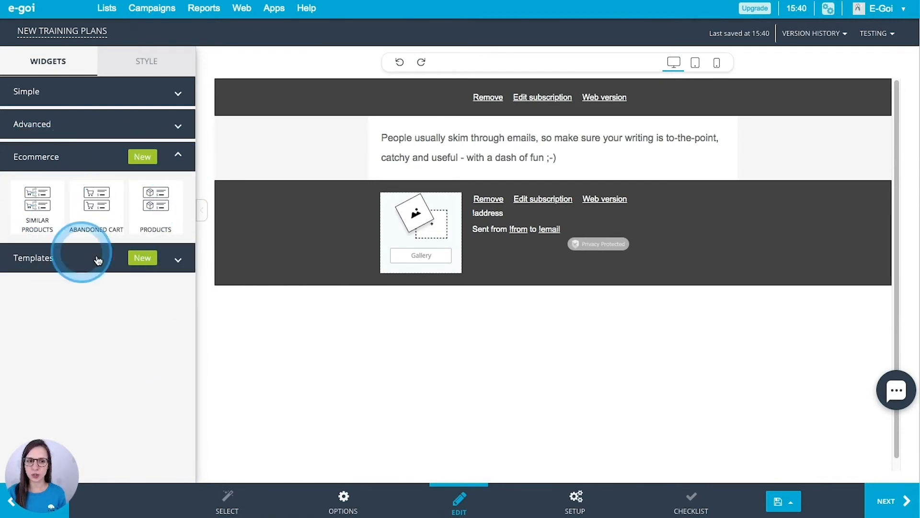
click(178, 262)
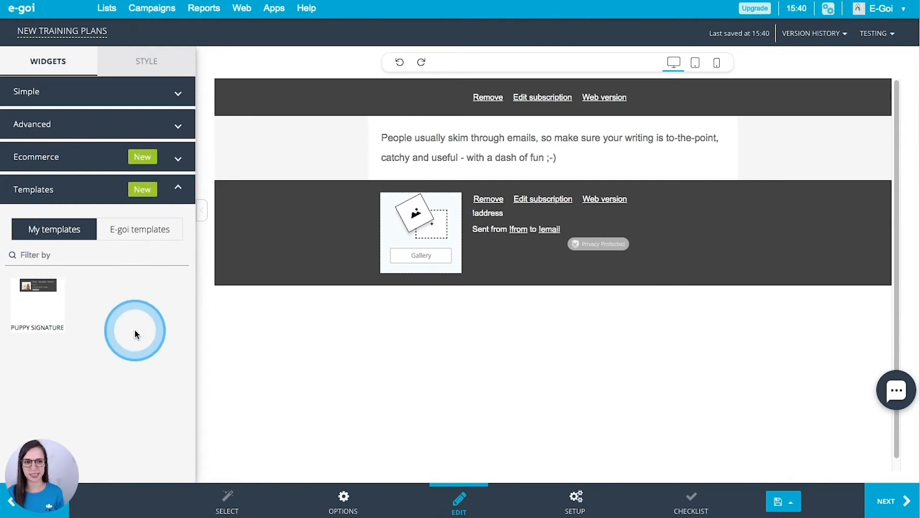
Insert the food-photo Blog block from the E-goi templates above the footer and delete it again.
click(135, 228)
scroll(114, 346, down, 3)
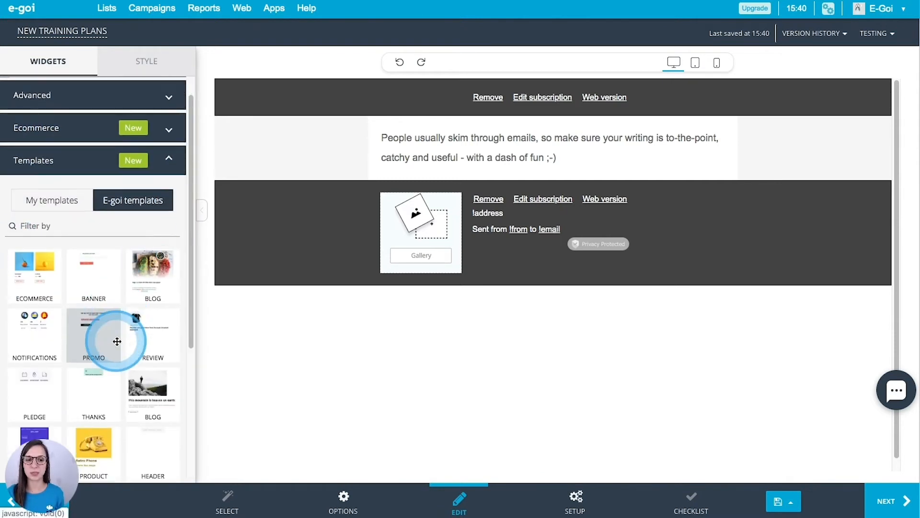
drag(156, 221, 575, 198)
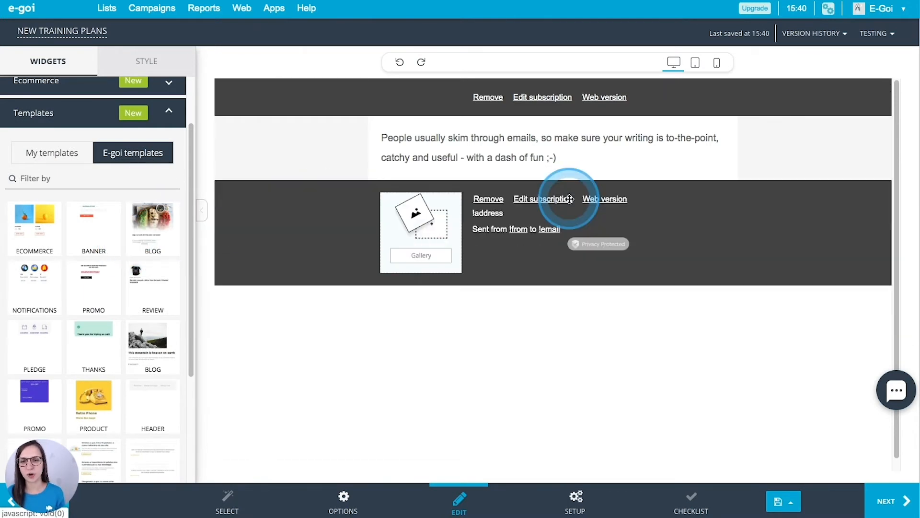
scroll(594, 408, down, 8)
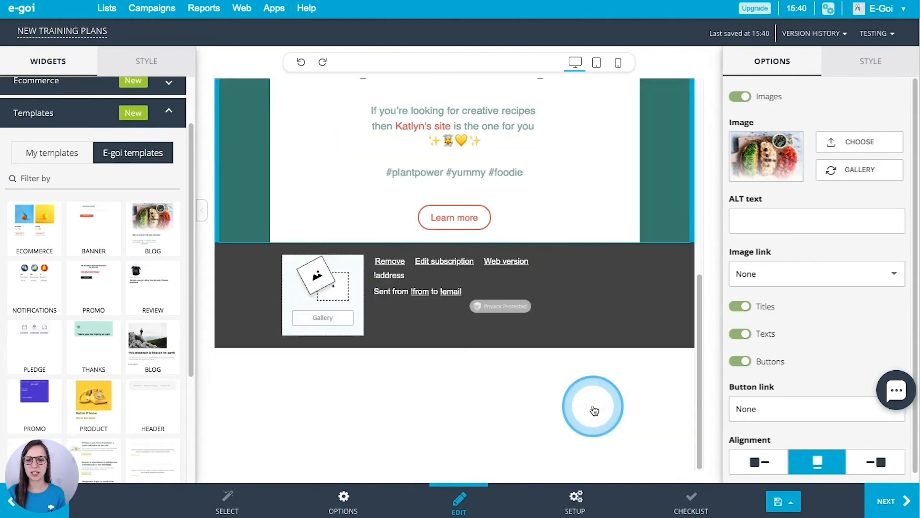
scroll(594, 410, up, 5)
mouse_move(671, 271)
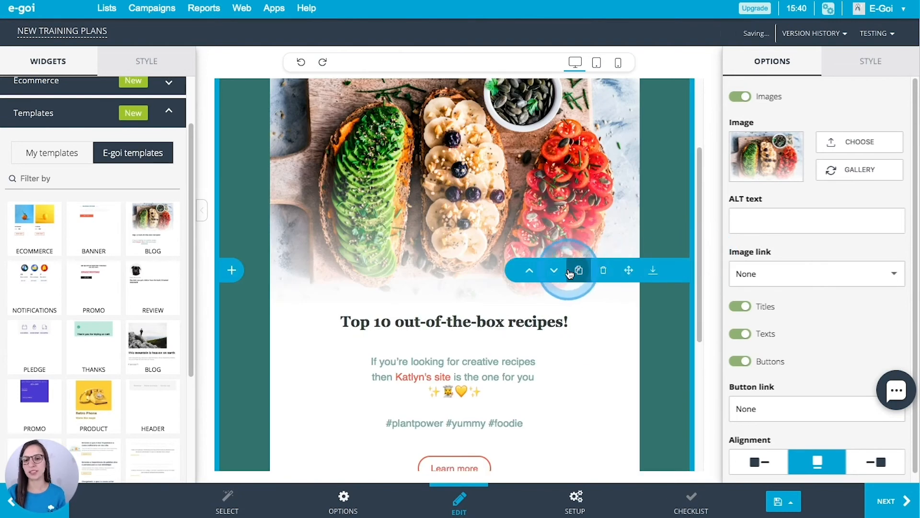
click(602, 271)
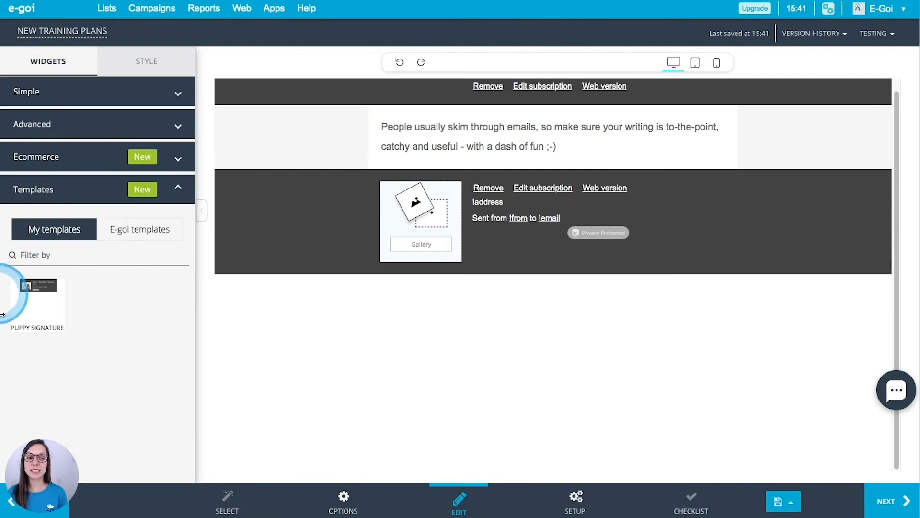
mouse_move(41, 320)
mouse_move(80, 292)
mouse_down()
mouse_move(436, 230)
mouse_move(526, 196)
mouse_up()
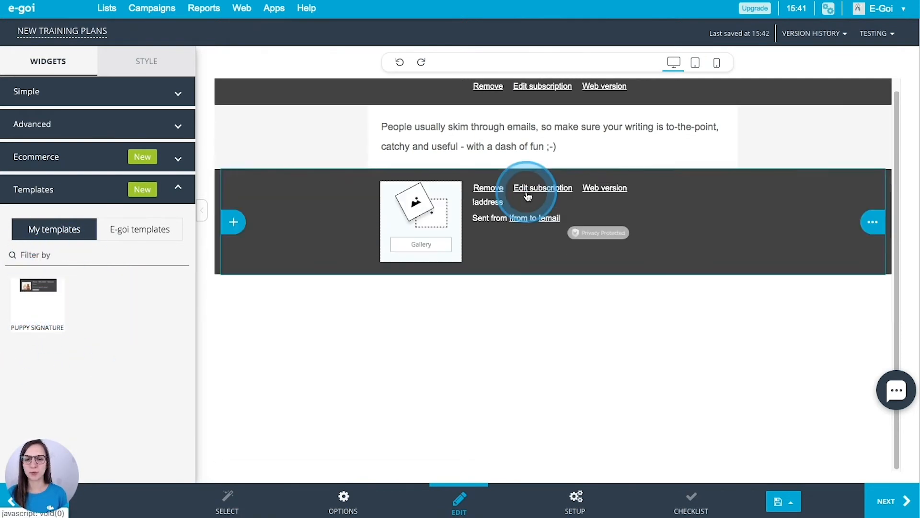
Add a Title widget above the body text and an Image widget between the title and the text.
click(177, 89)
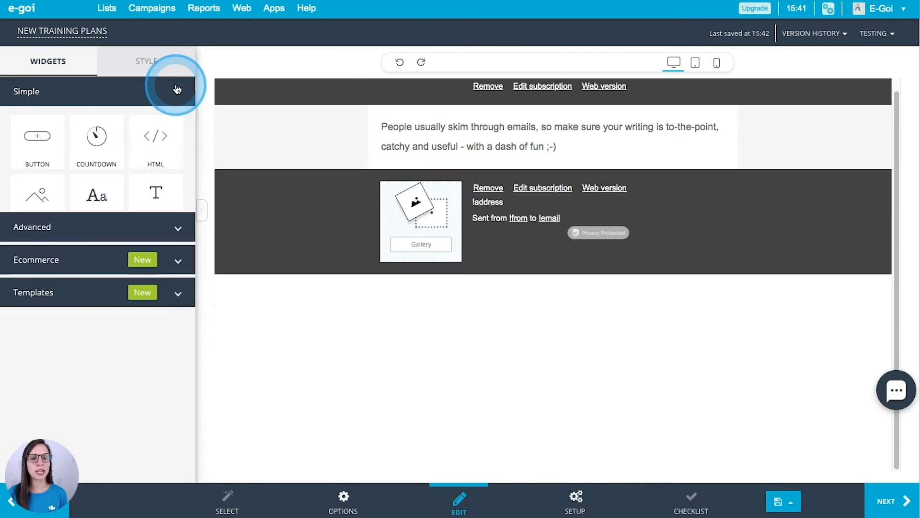
drag(148, 212, 539, 146)
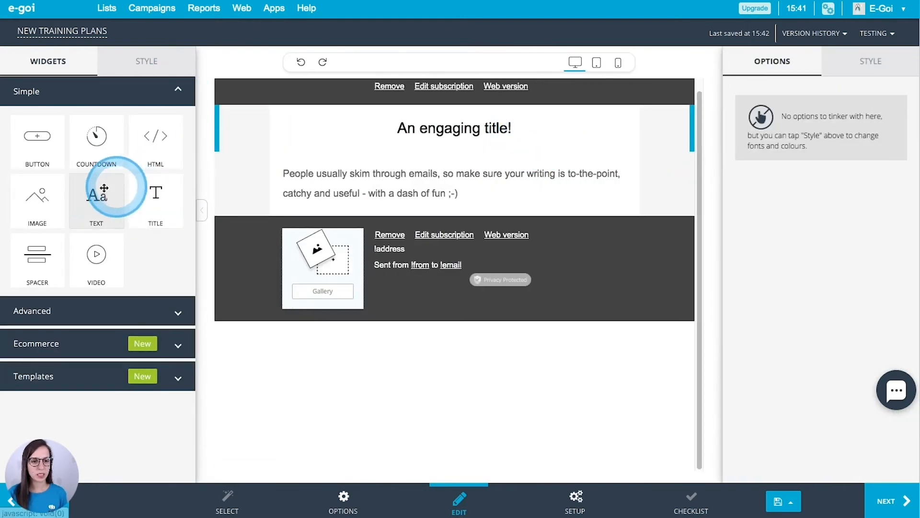
drag(41, 206, 485, 181)
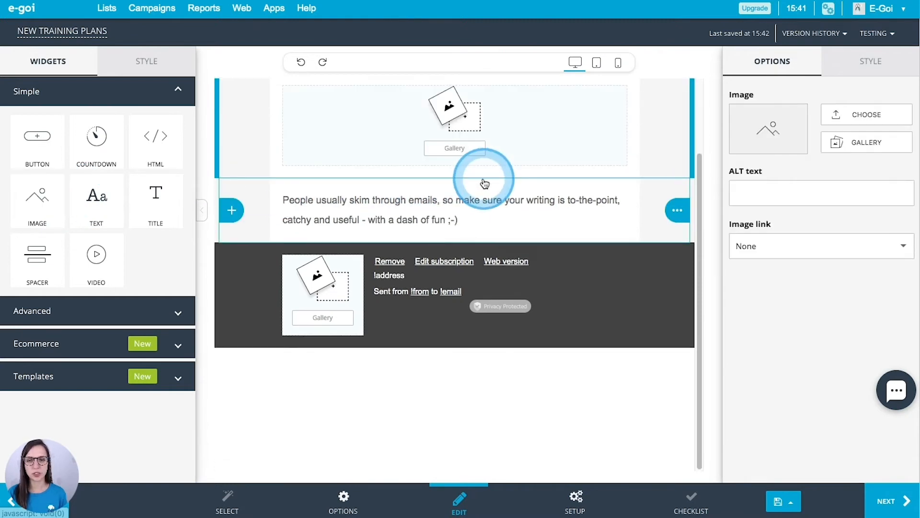
scroll(478, 183, up, 3)
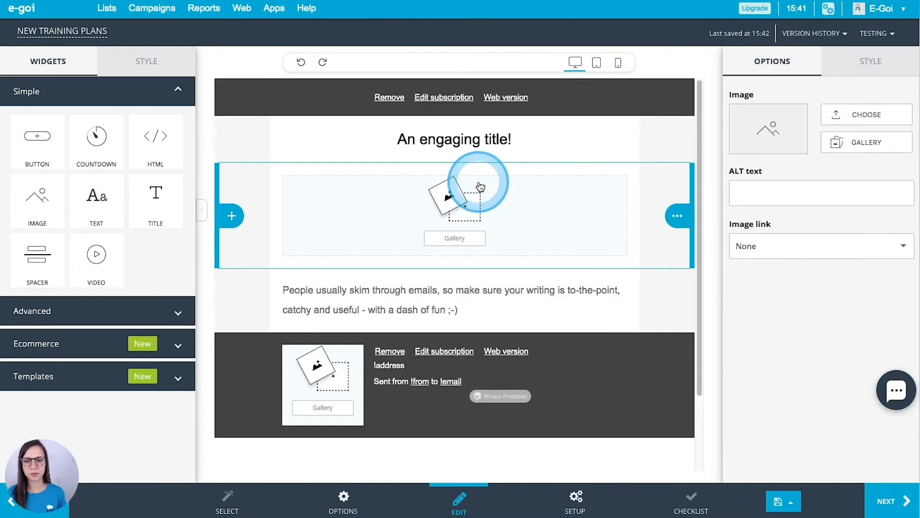
Insert the advanced Columns widget between the image placeholder and the body text.
click(115, 314)
drag(148, 167, 398, 306)
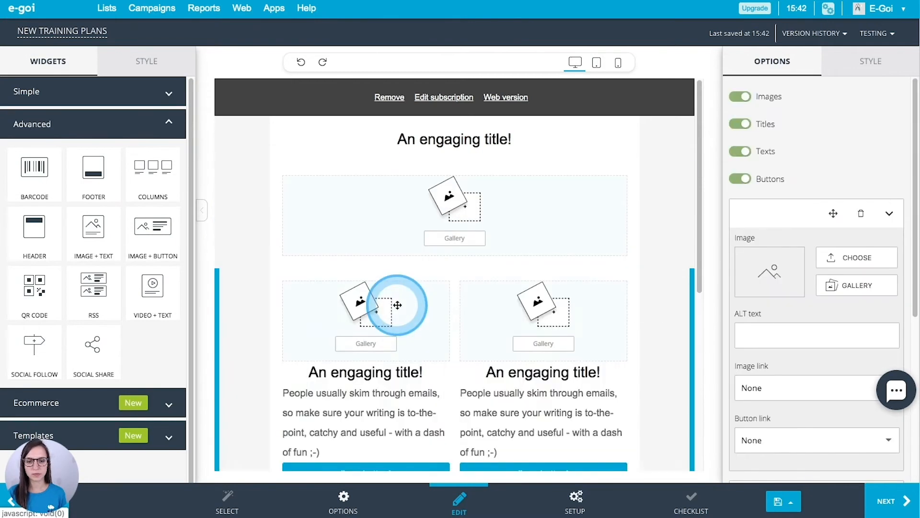
scroll(398, 305, down, 4)
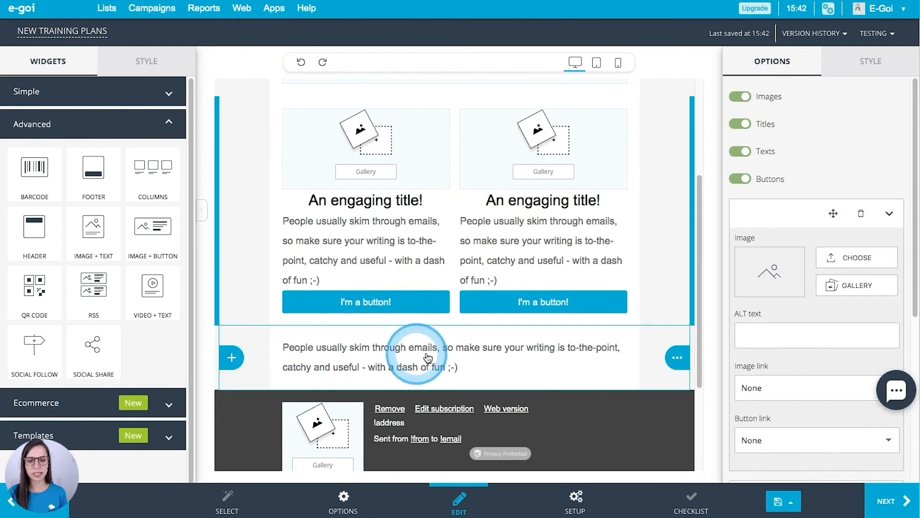
Move the body text widget up so it sits between the main title and the large image placeholder.
scroll(438, 362, up, 1)
mouse_move(675, 374)
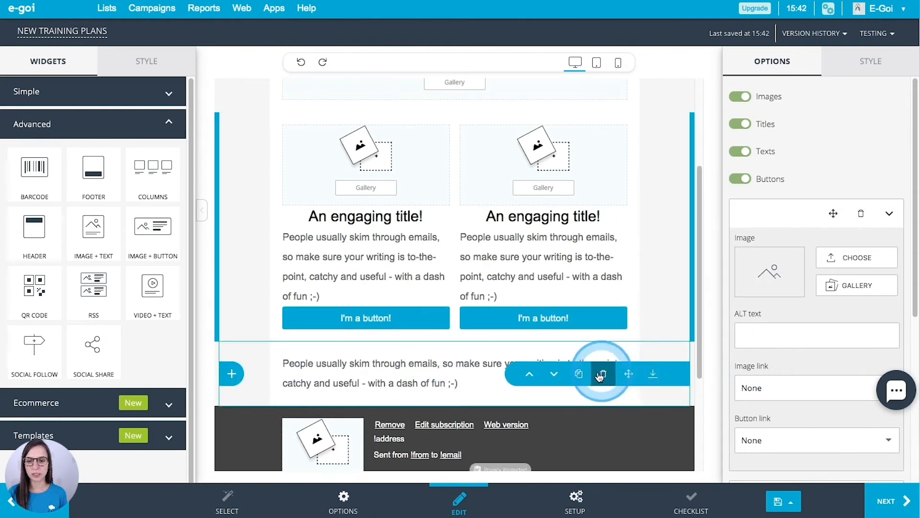
drag(627, 374, 620, 188)
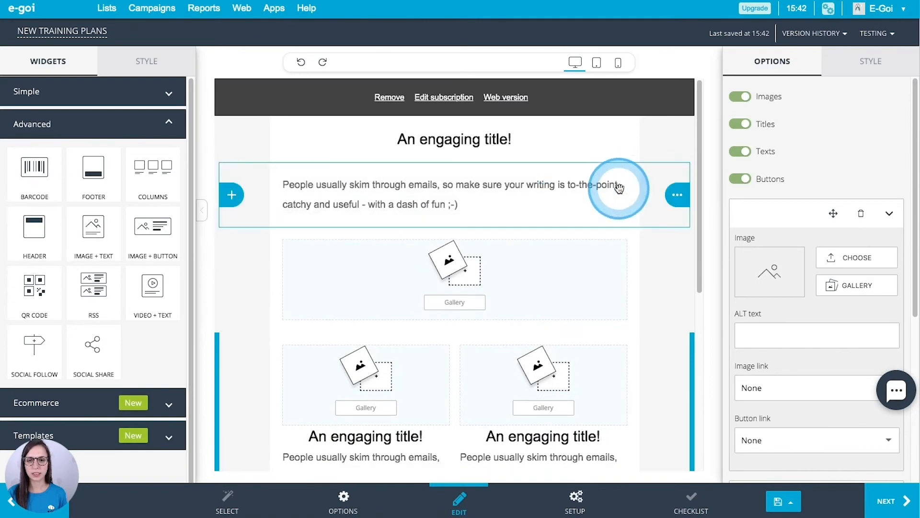
Insert a simple Countdown widget between the two-column block and the footer.
scroll(609, 298, down, 5)
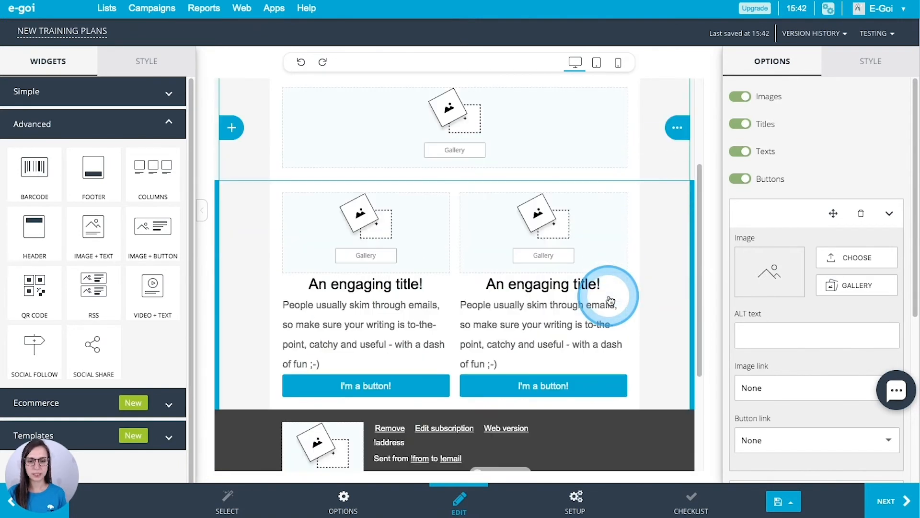
scroll(611, 301, down, 5)
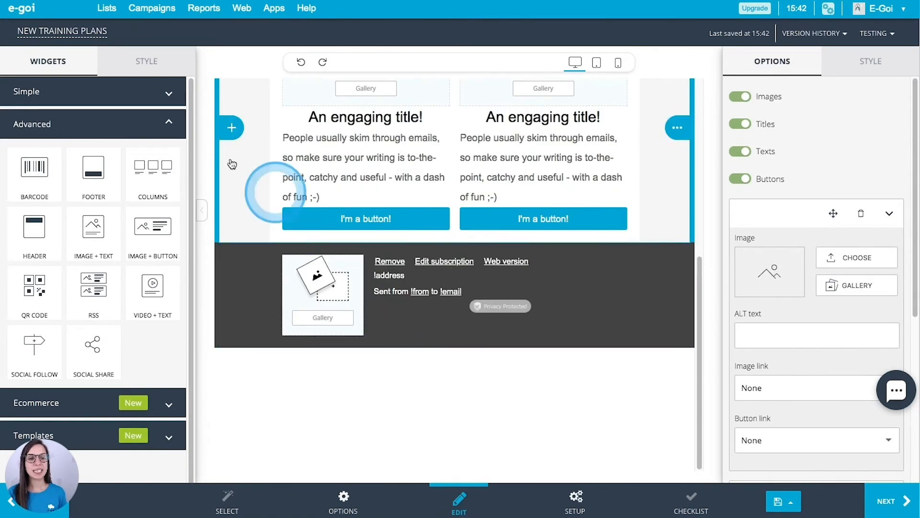
click(159, 98)
drag(91, 142, 456, 273)
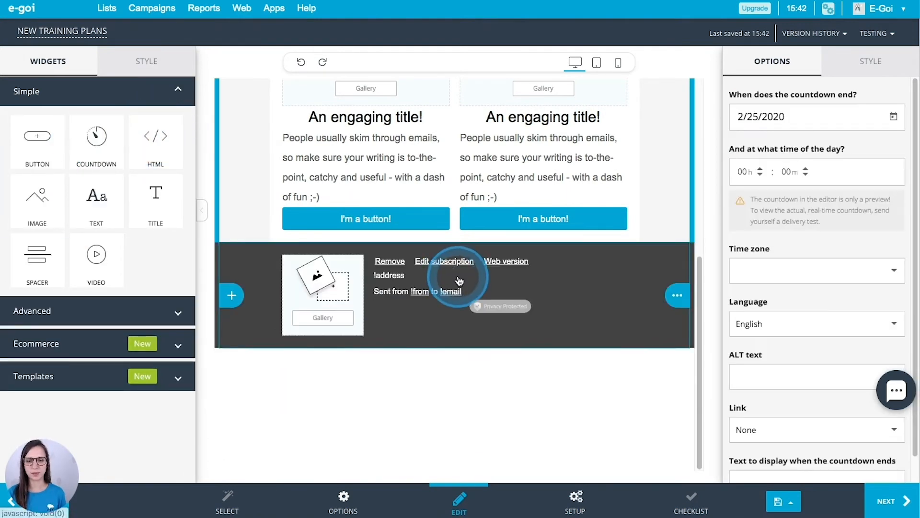
Replace the main title text with "You'll love these new training plans" and open its text style settings.
scroll(474, 311, up, 7)
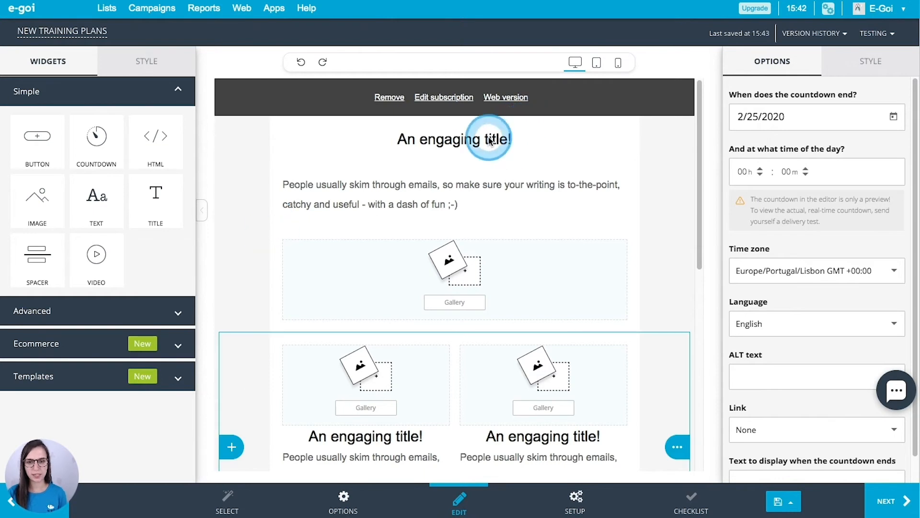
triple_click(504, 143)
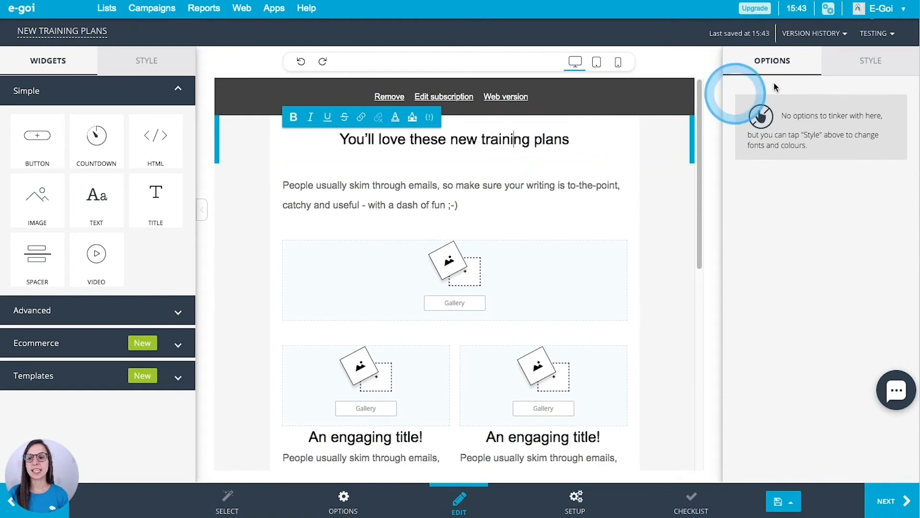
click(878, 64)
scroll(839, 307, down, 2)
click(784, 428)
Set the main title's font to Verdana.
click(796, 137)
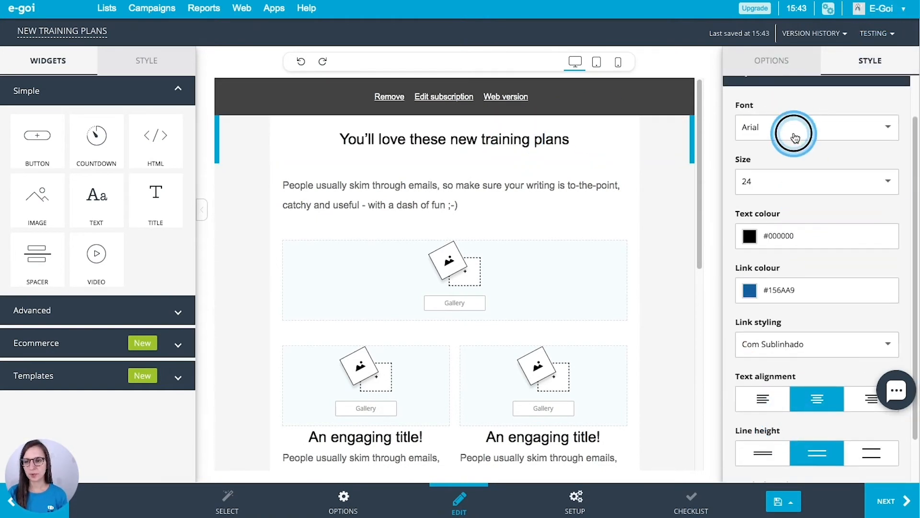
scroll(793, 199, down, 2)
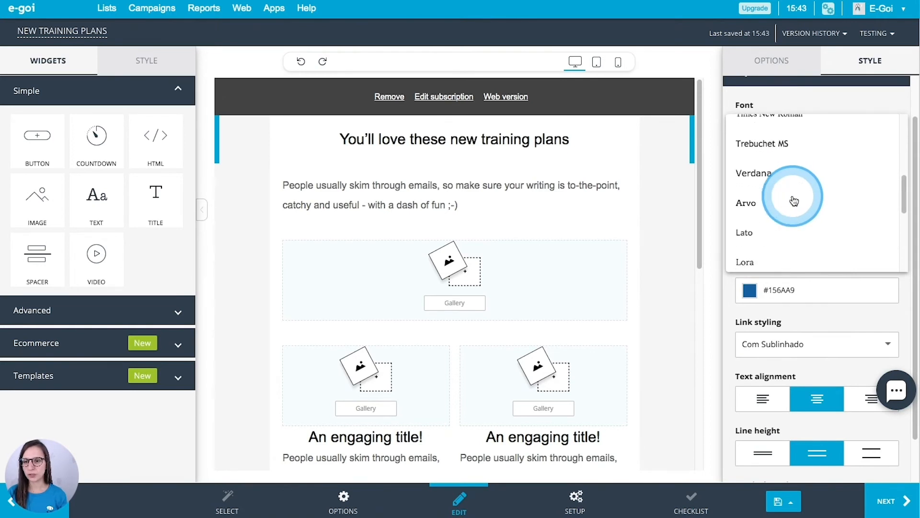
click(793, 201)
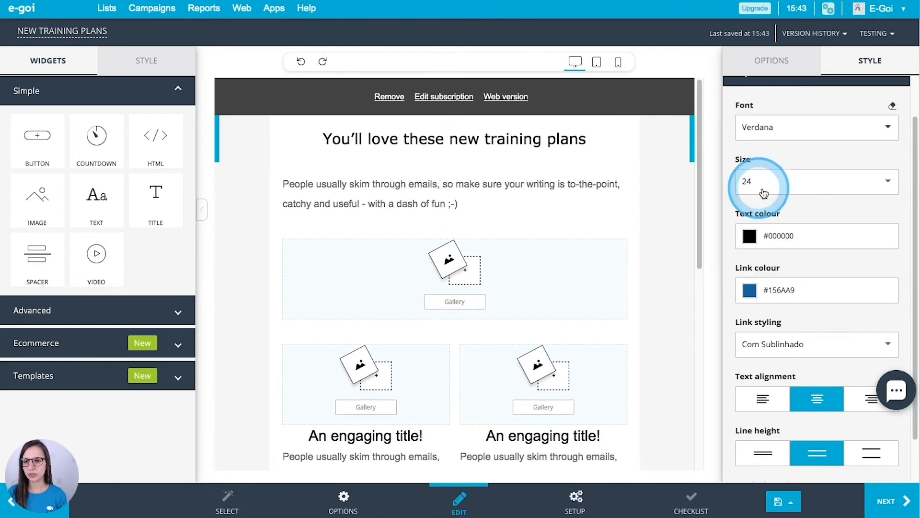
Set the main title's text colour to the recently used light blue #03AED9 and its font to Open Sans.
click(752, 236)
click(865, 410)
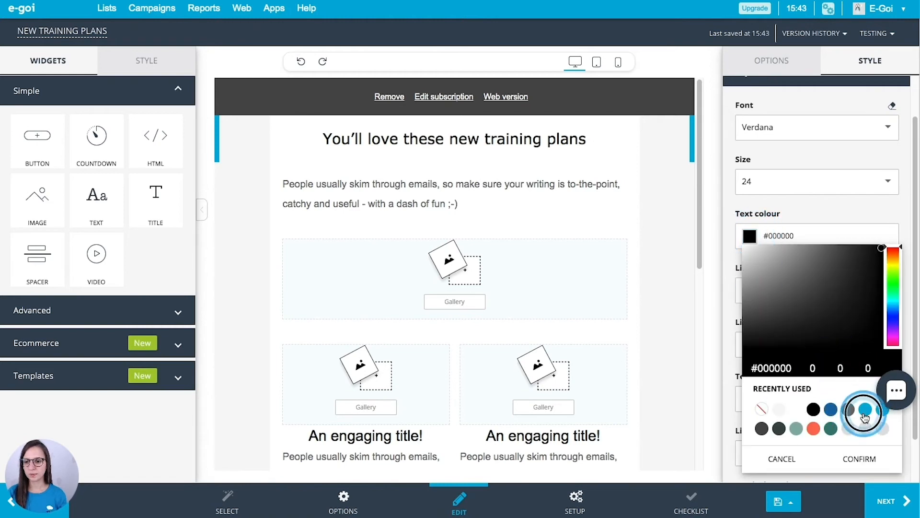
click(796, 128)
click(783, 134)
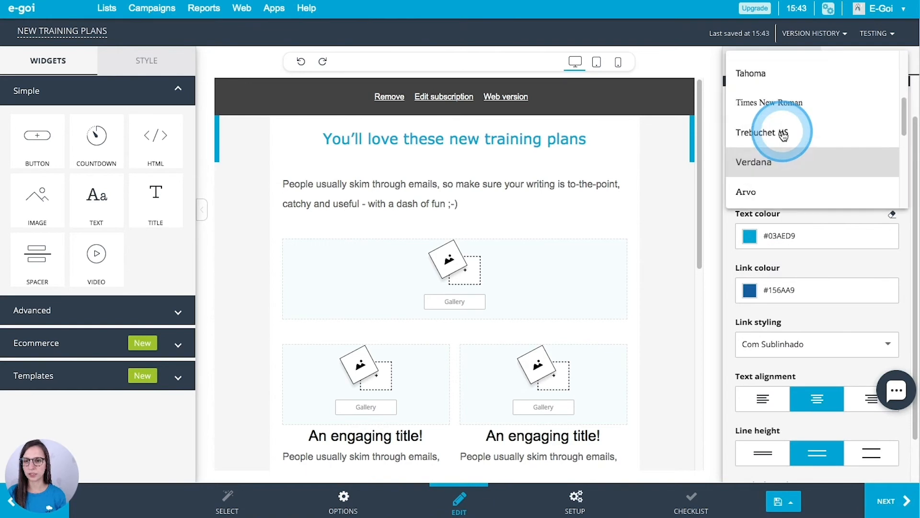
scroll(784, 139, down, 3)
scroll(784, 144, down, 1)
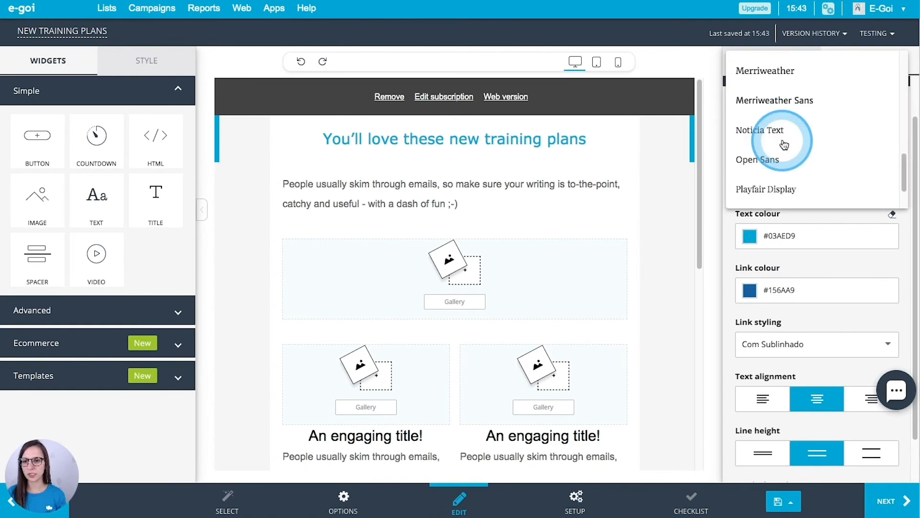
click(768, 159)
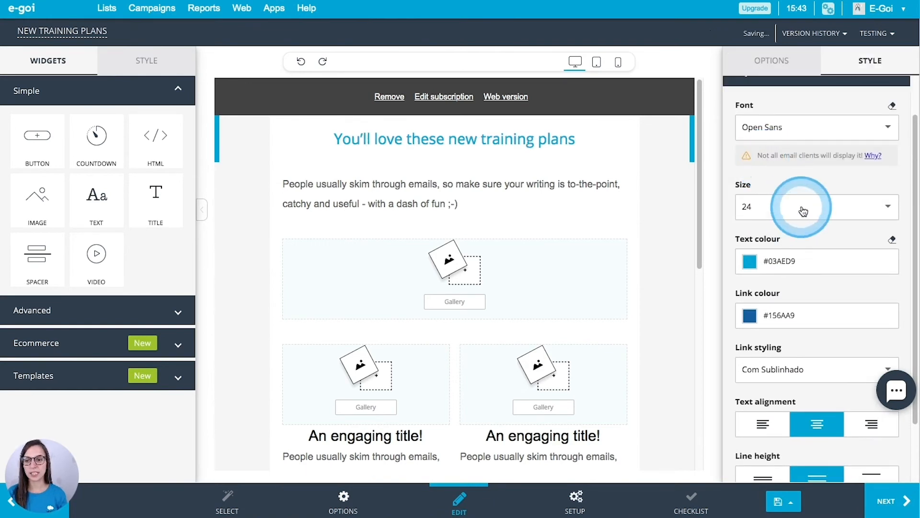
Set the main title's font size to 26.
click(804, 211)
drag(904, 160, 904, 178)
click(785, 191)
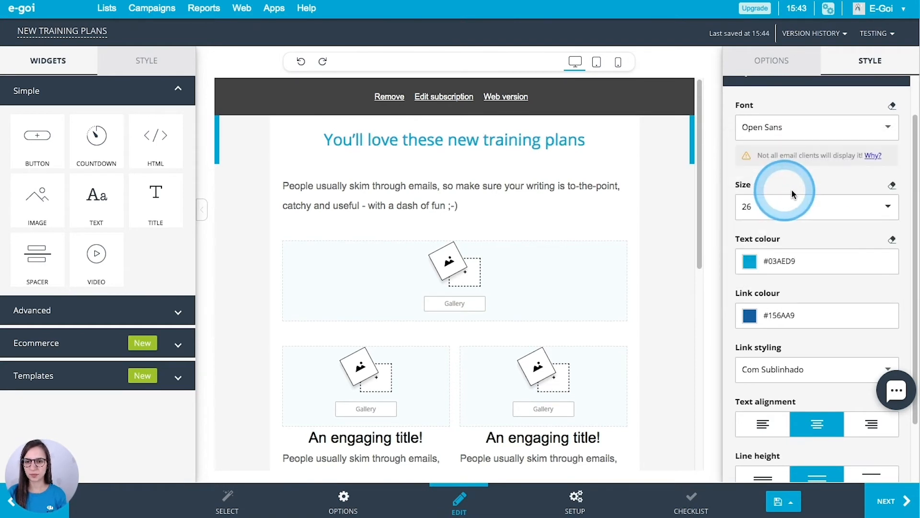
Append a comma and the contact name merge tag !fname to the end of the main title.
click(606, 142)
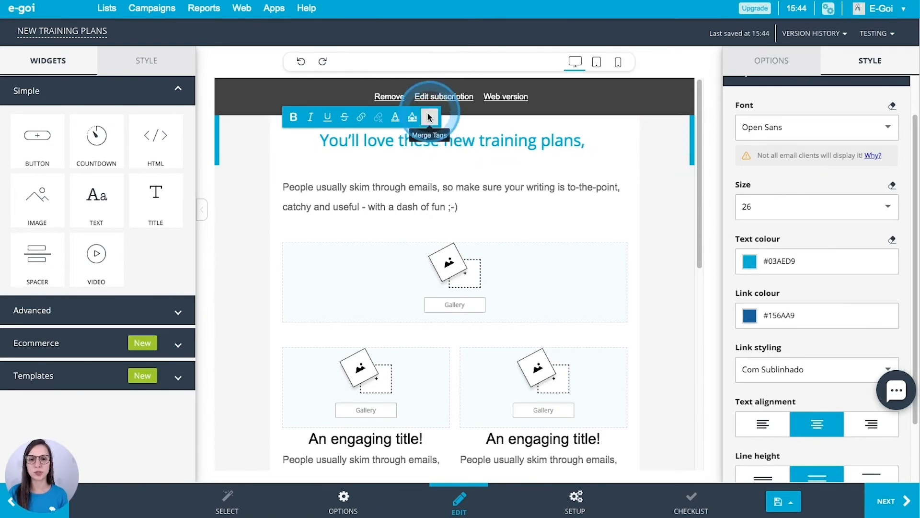
click(428, 118)
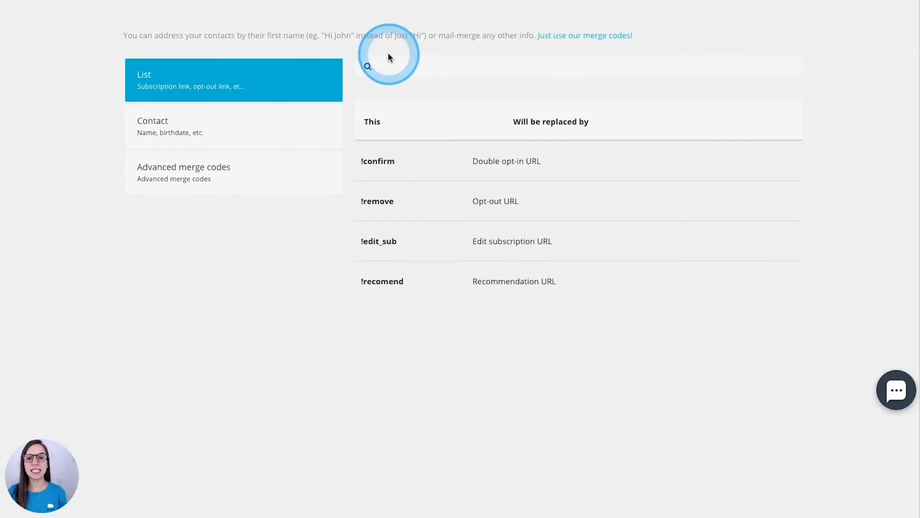
scroll(407, 261, down, 2)
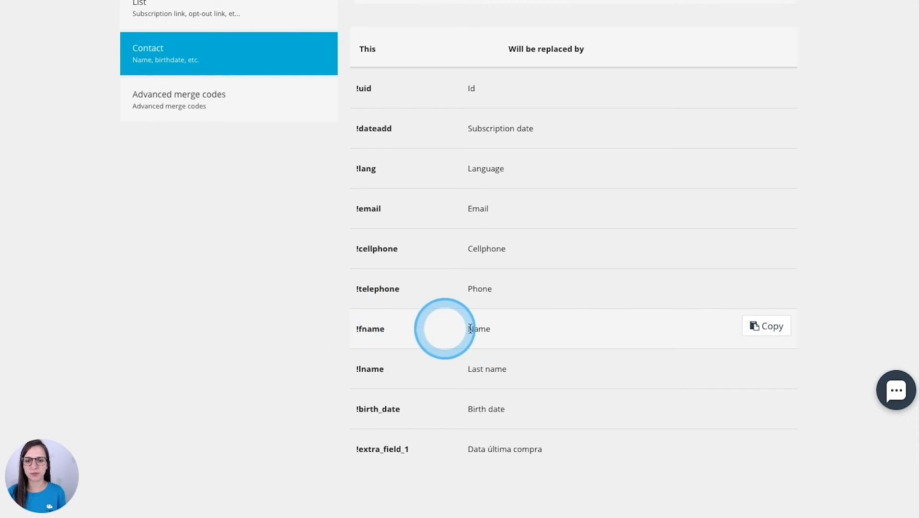
click(777, 331)
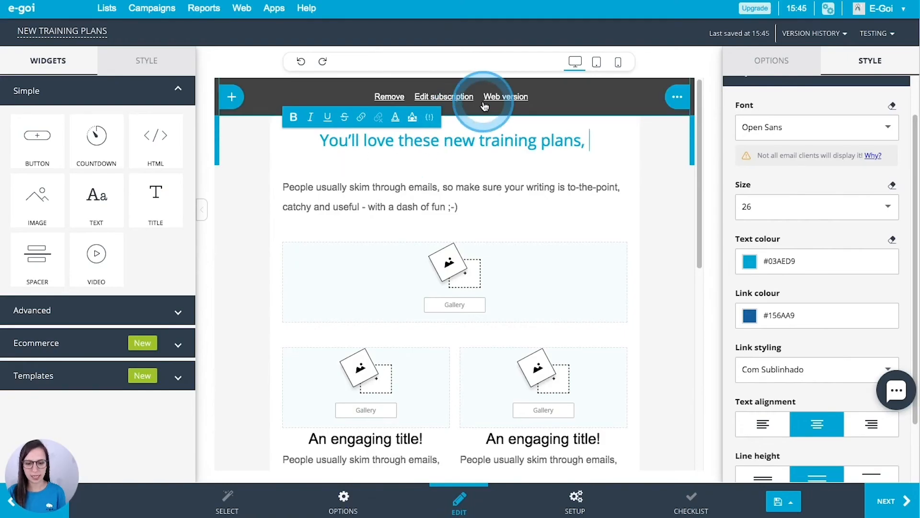
key(ctrl+v)
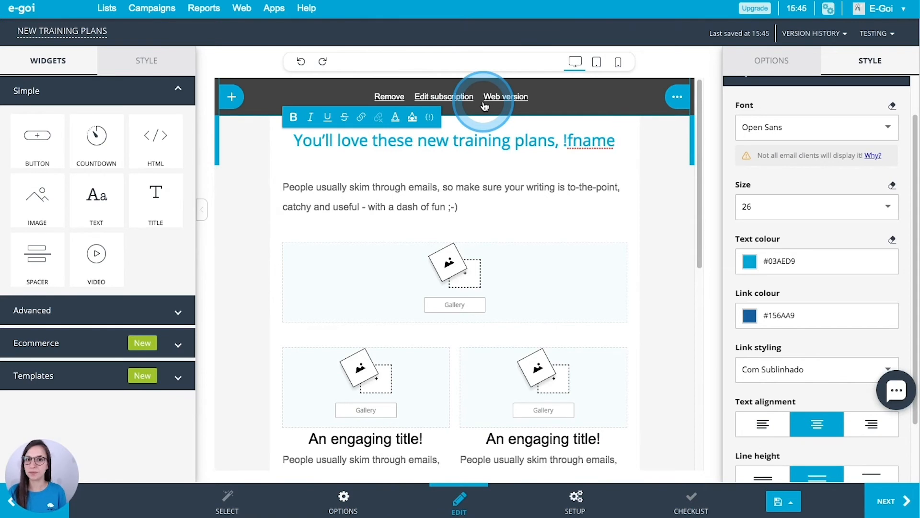
Replace the body text below the main title with "What's new for your little friend!".
click(405, 218)
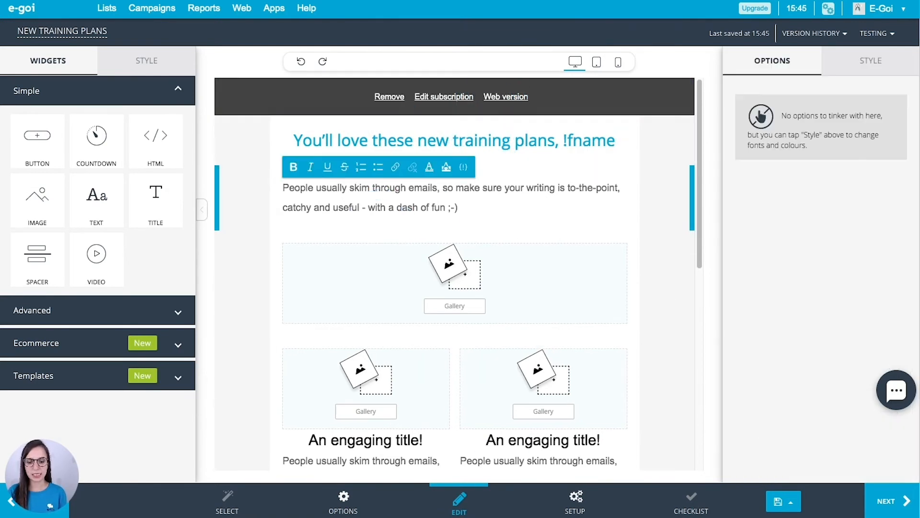
key(super+Tab)
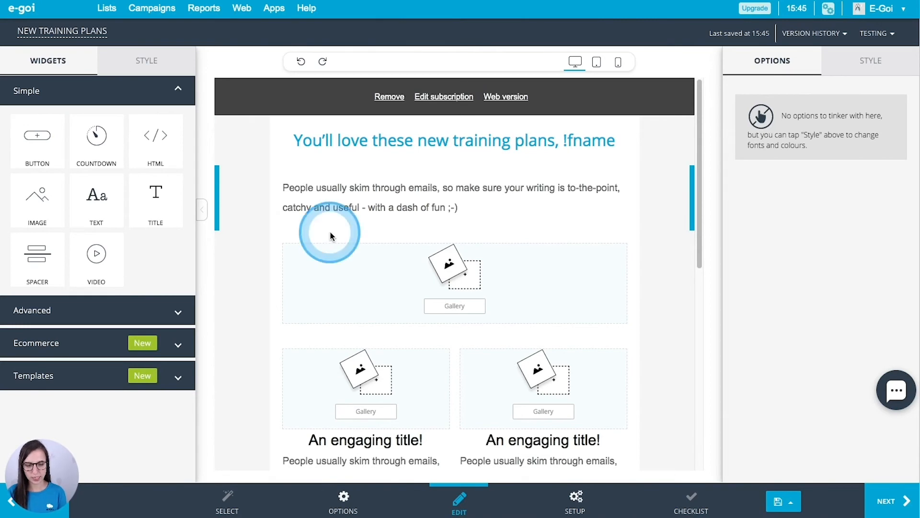
click(368, 195)
drag(469, 207, 257, 195)
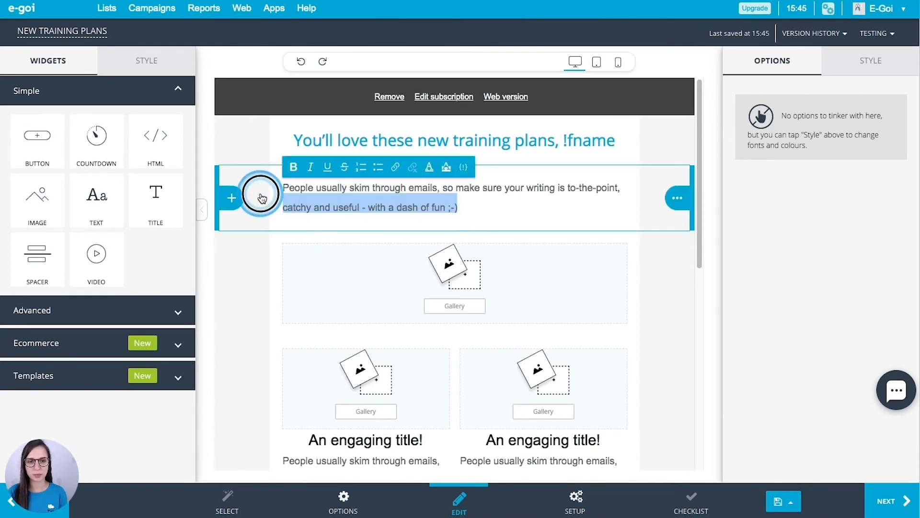
key(BackSpace)
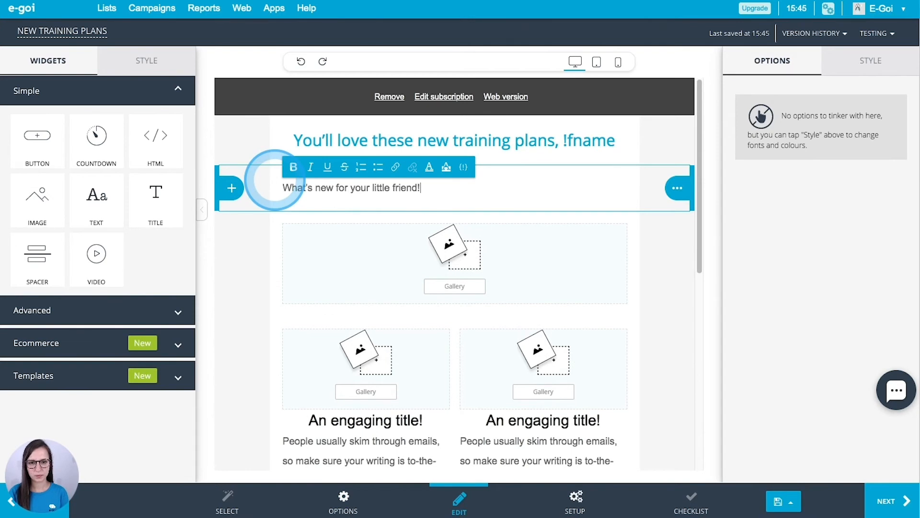
Centre the body text below the main title.
click(883, 63)
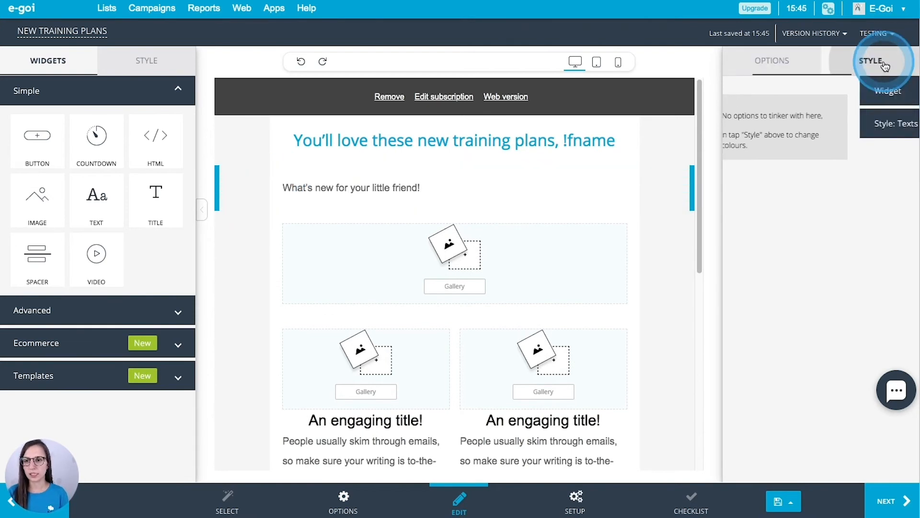
click(798, 125)
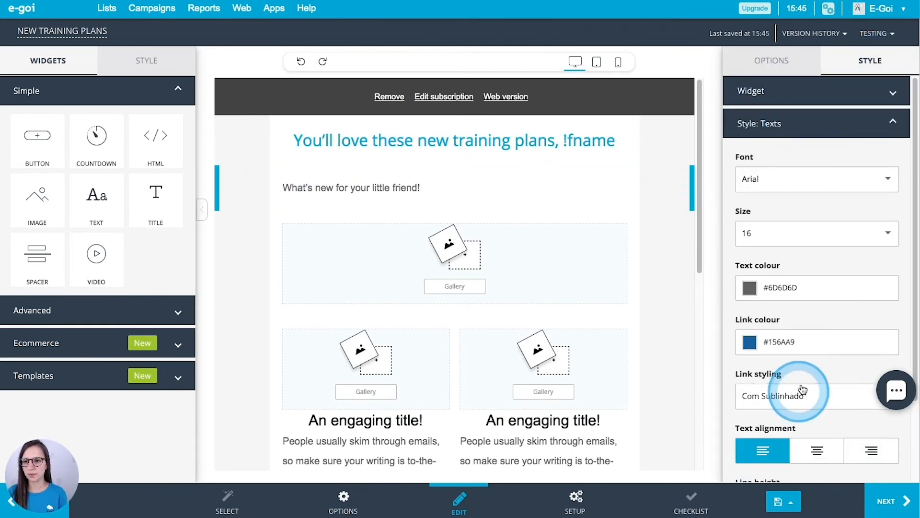
click(818, 408)
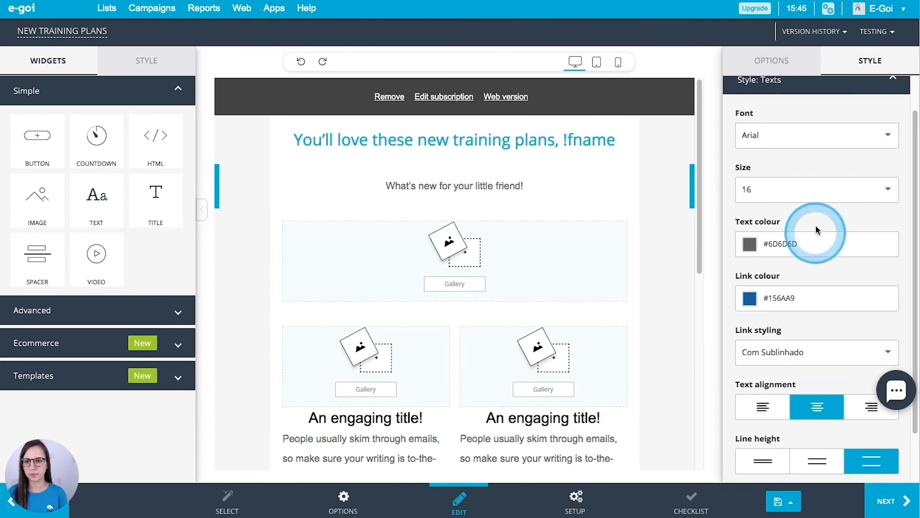
Set the font of the body text below the main title to Open Sans.
scroll(803, 146, up, 1)
click(797, 165)
scroll(800, 227, down, 1)
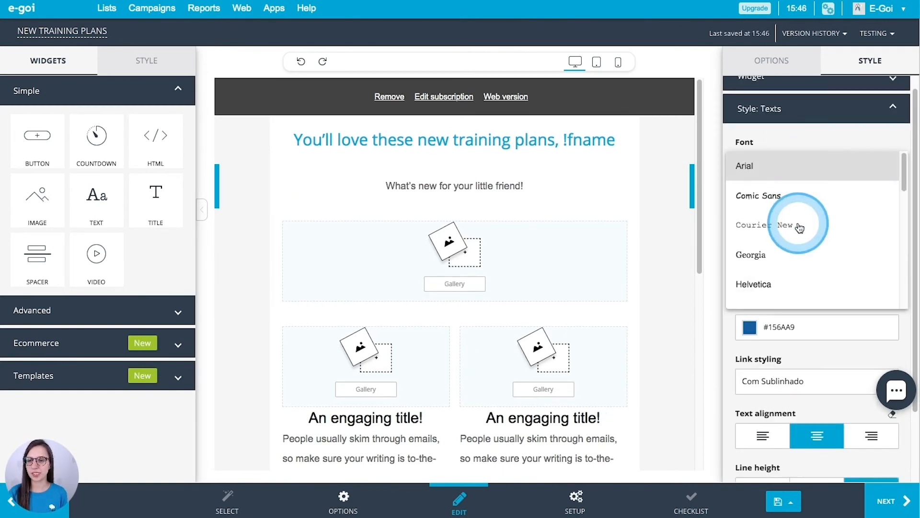
scroll(799, 228, down, 3)
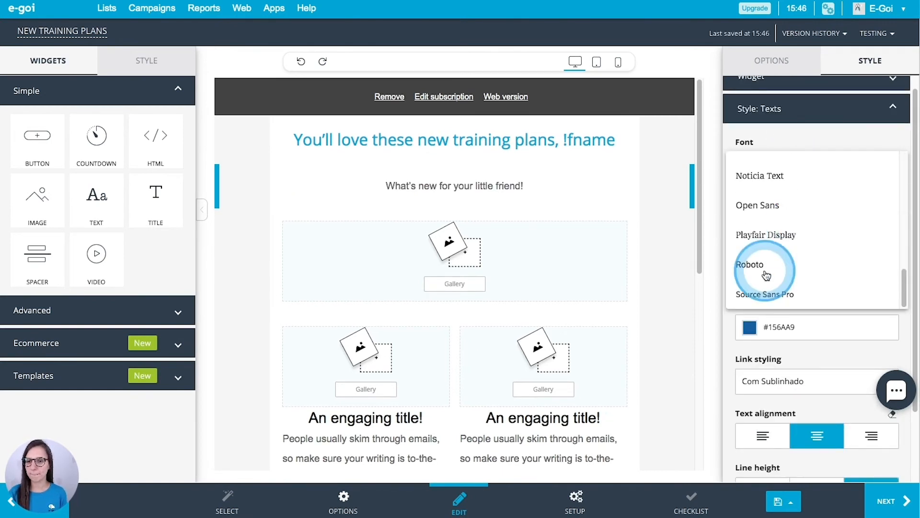
click(764, 206)
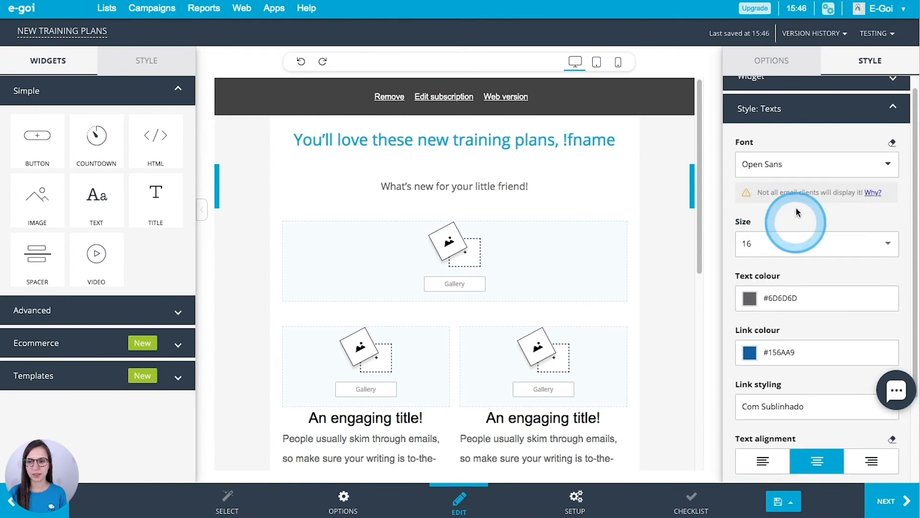
Fill the large image placeholder with the pets-on-pink picture e5e1f0367b65b85551251.jpg from the gallery files.
click(489, 269)
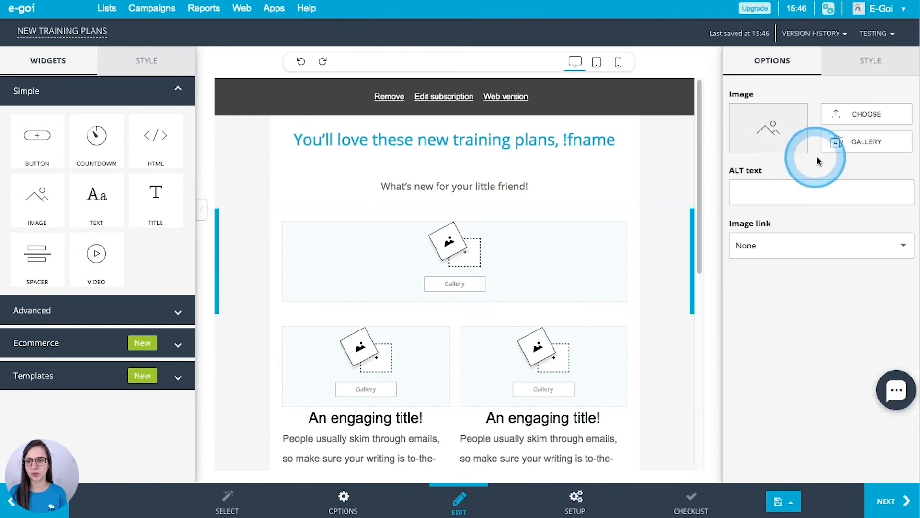
click(865, 140)
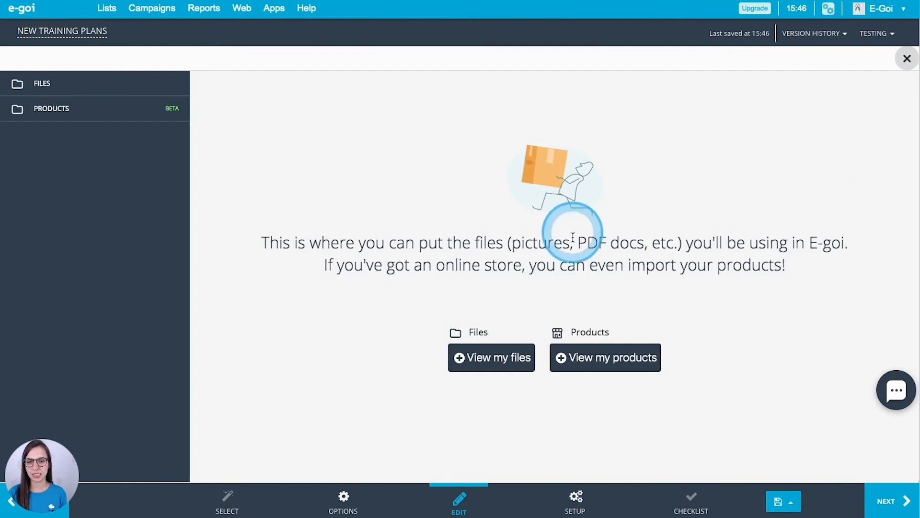
click(507, 366)
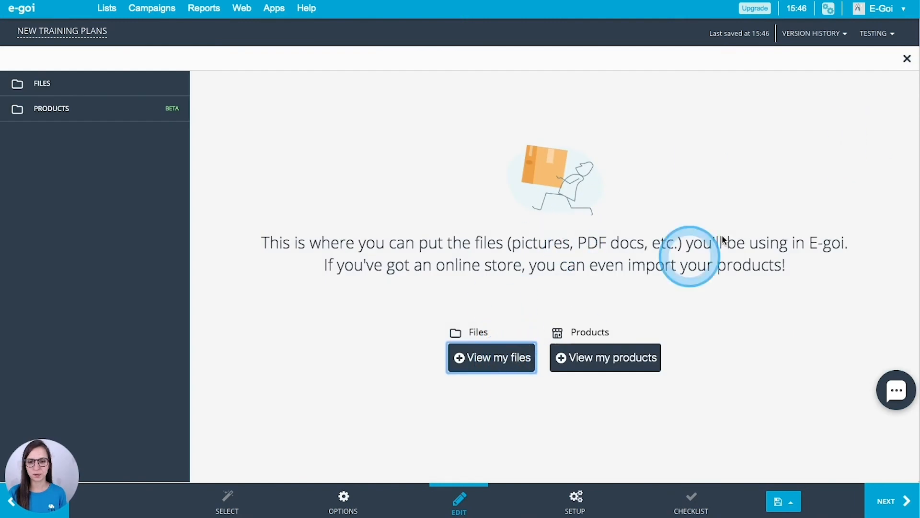
scroll(628, 246, down, 5)
scroll(628, 246, down, 1)
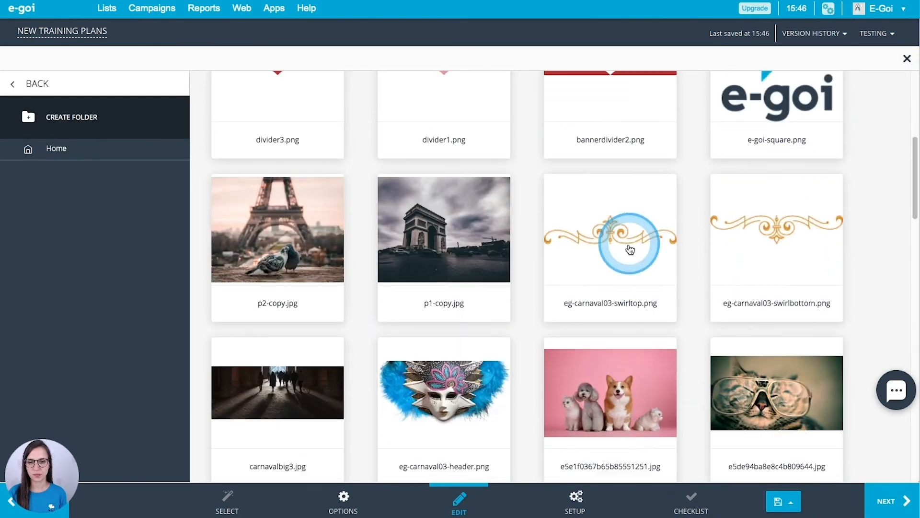
click(612, 399)
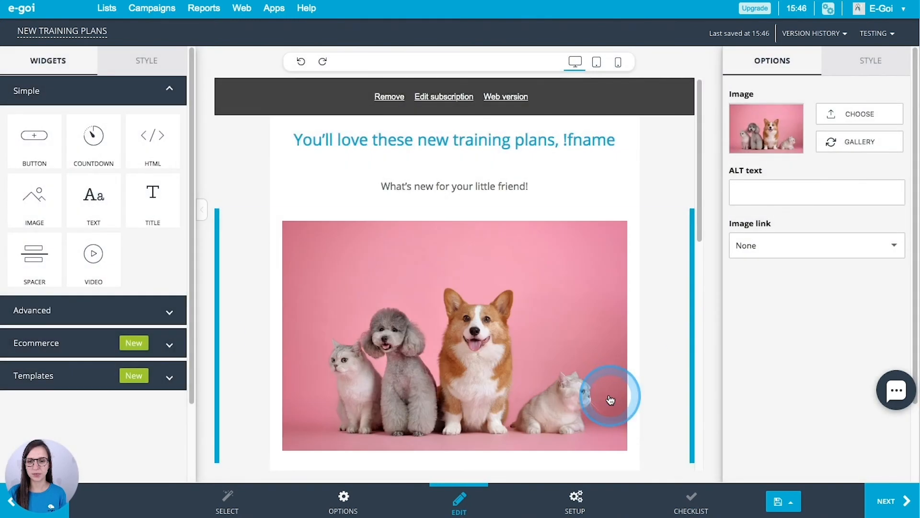
Browse the files available in the gallery for the large pets picture and close it without choosing another image.
scroll(464, 361, down, 1)
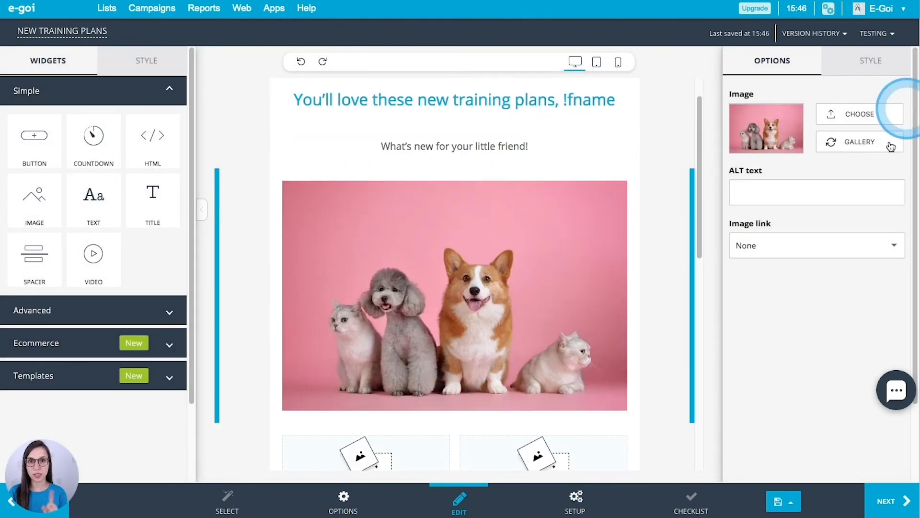
click(870, 151)
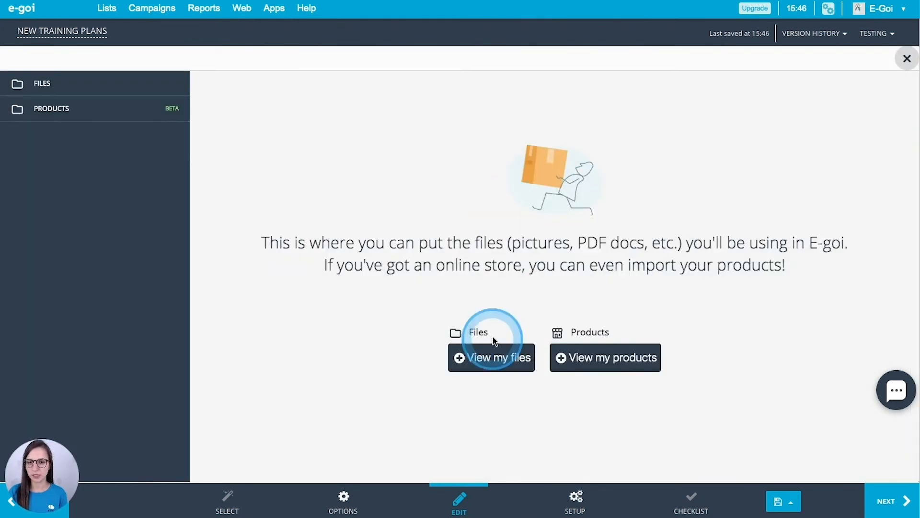
click(499, 364)
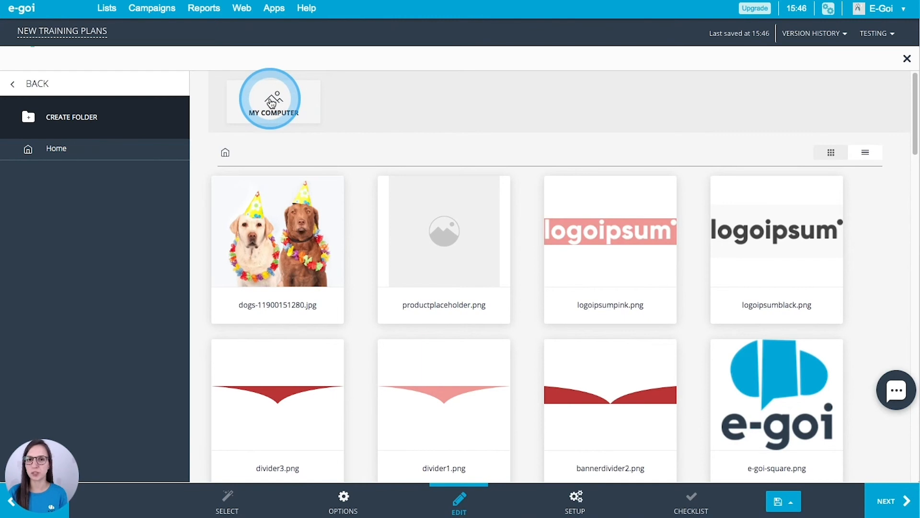
mouse_move(768, 385)
scroll(515, 199, down, 10)
scroll(515, 203, up, 8)
scroll(514, 206, up, 2)
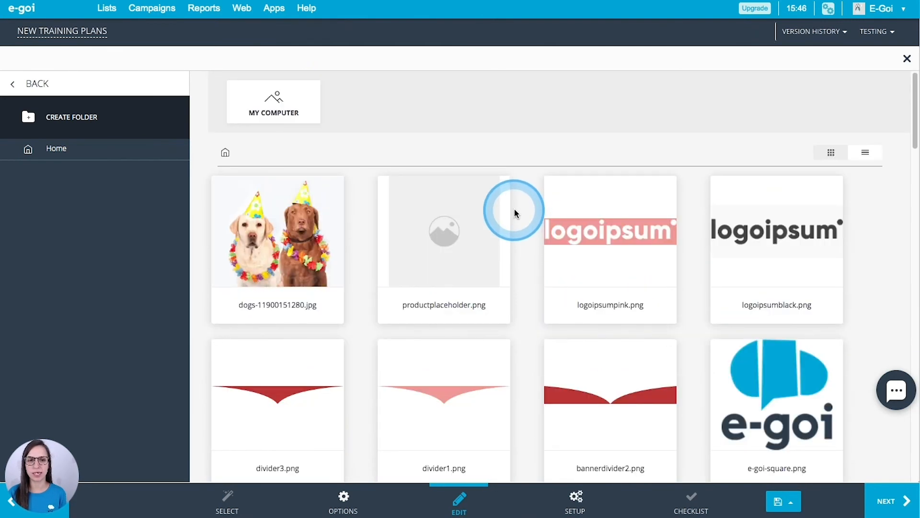
click(908, 59)
Set the ALT text of the large pets picture to "Doggy".
click(524, 288)
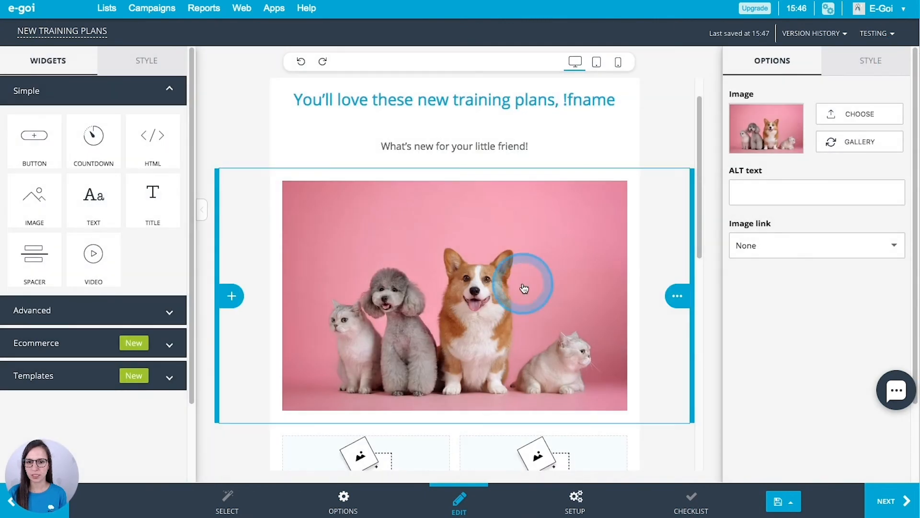
click(755, 187)
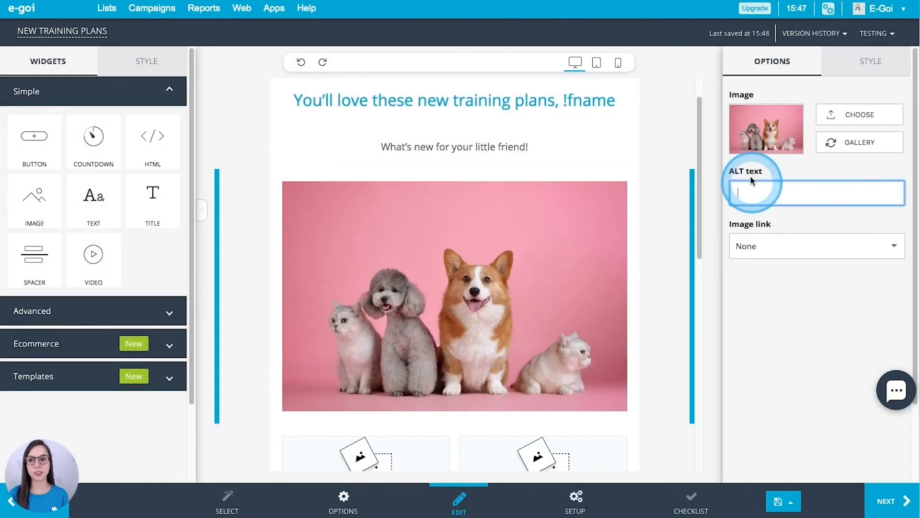
text(Doggy)
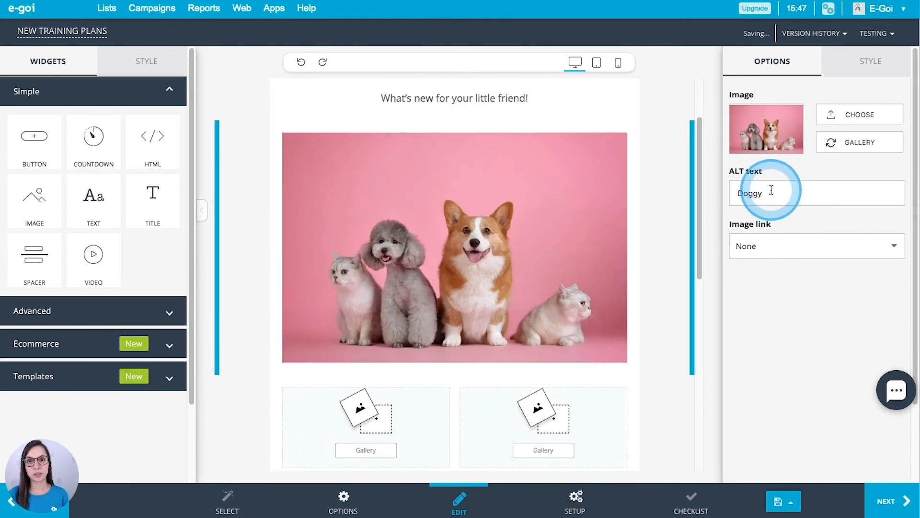
click(513, 253)
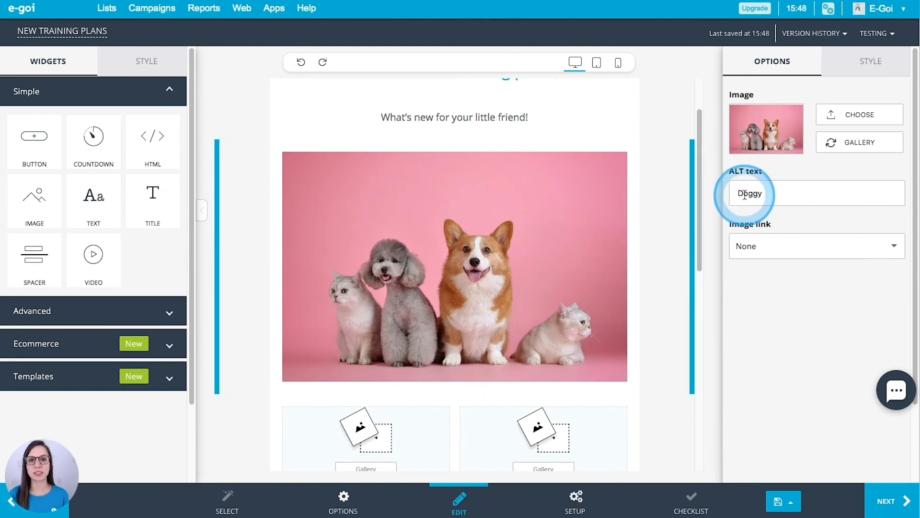
Reduce the vertical spacing of the "What's new for your little friend!" text widget to the smallest option.
scroll(575, 173, up, 1)
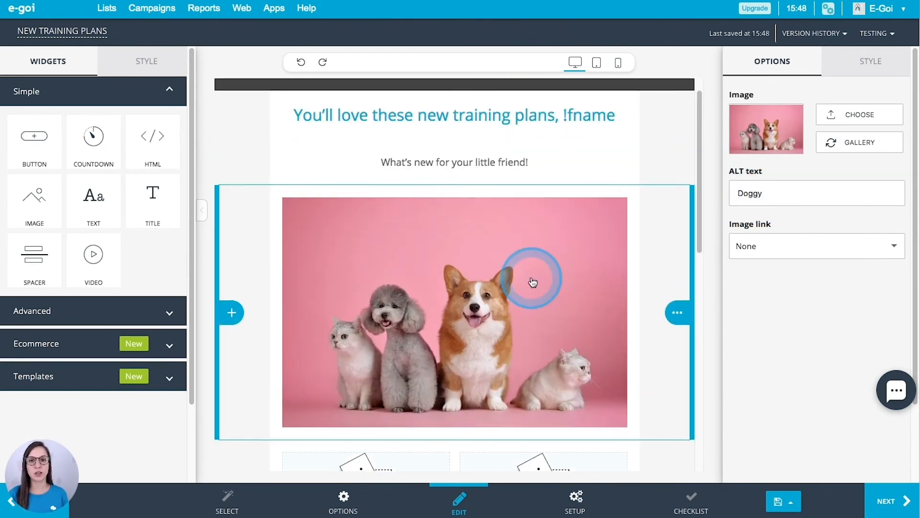
click(553, 174)
click(863, 62)
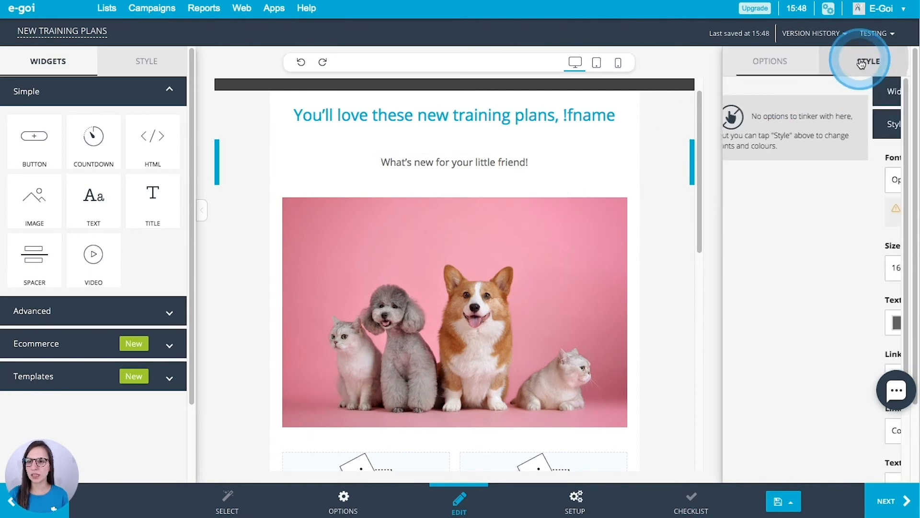
click(845, 94)
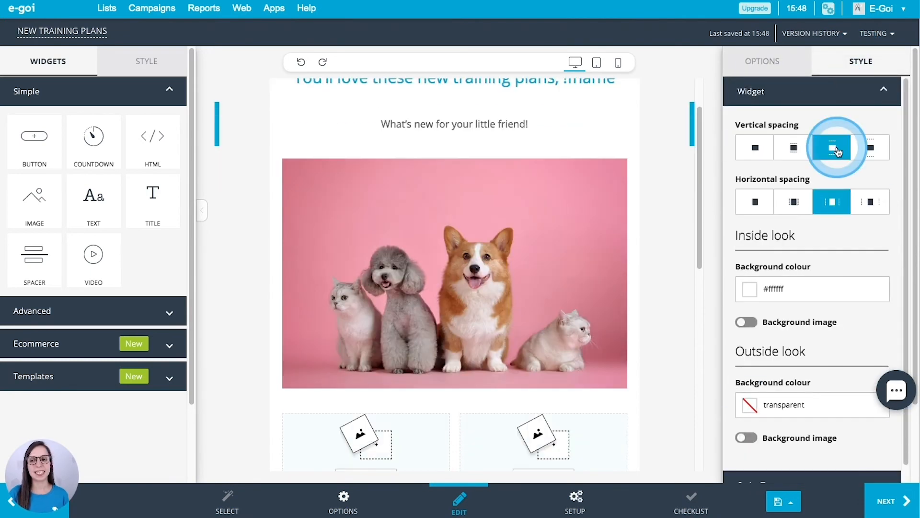
click(756, 147)
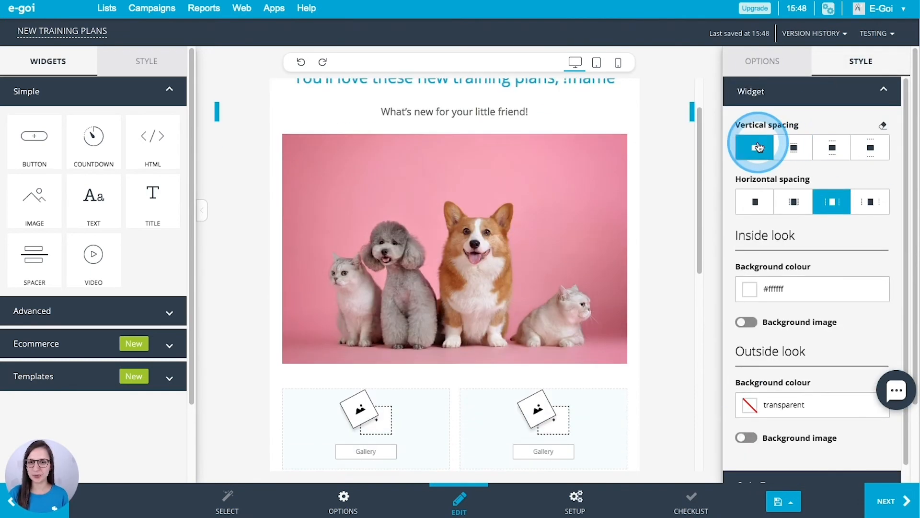
Hide the images in the two-column block below the pets picture.
click(397, 225)
scroll(395, 225, down, 5)
click(411, 193)
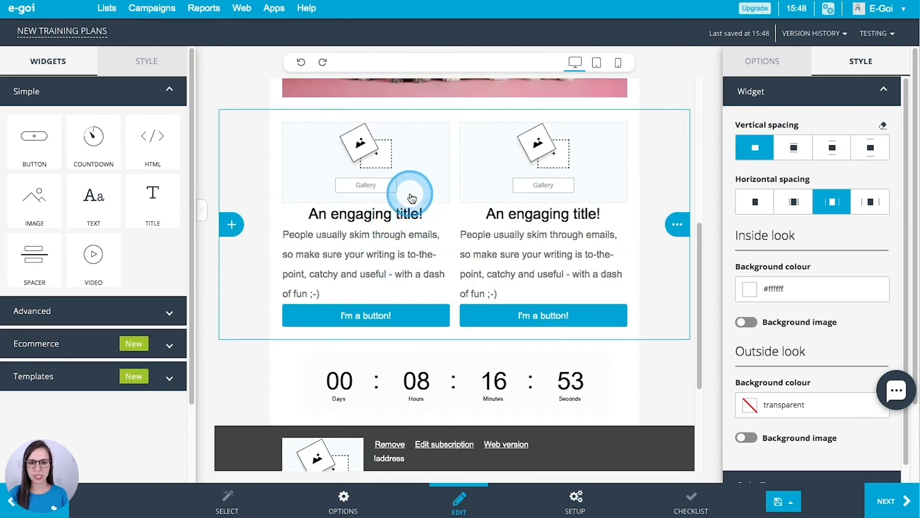
click(841, 143)
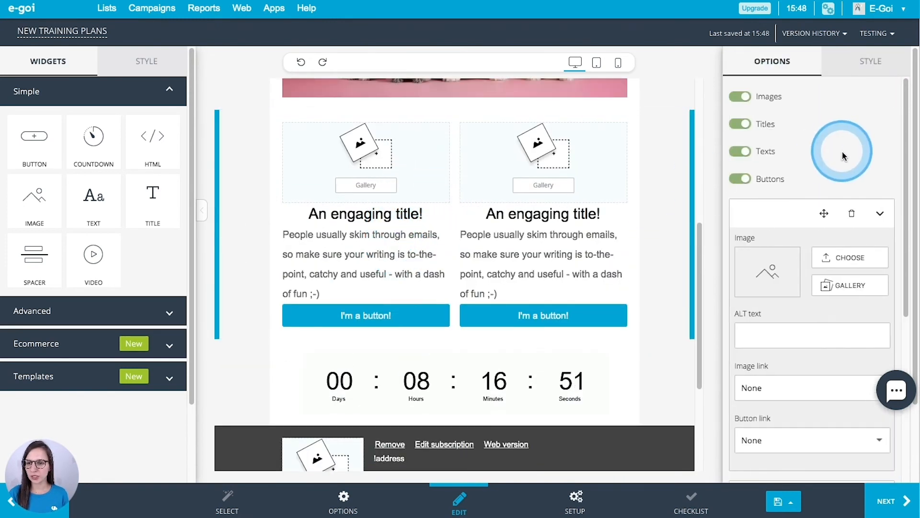
click(740, 96)
click(654, 142)
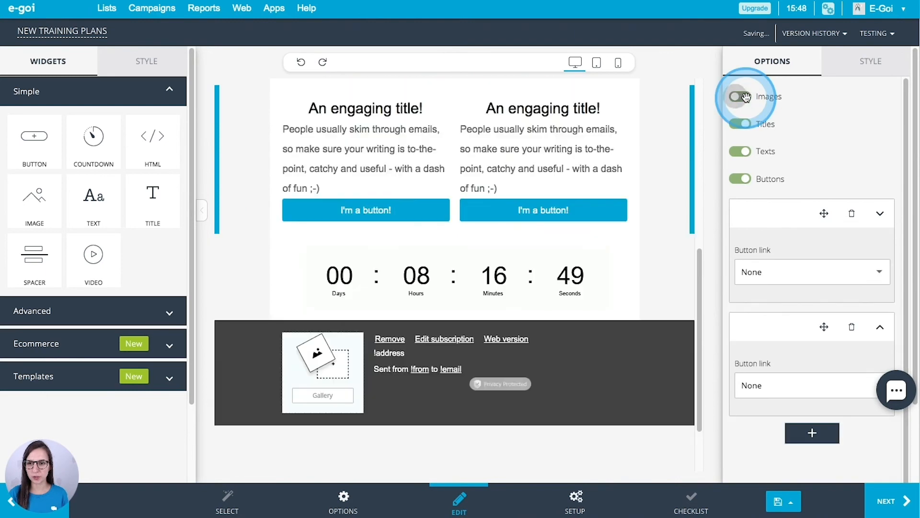
scroll(653, 143, up, 3)
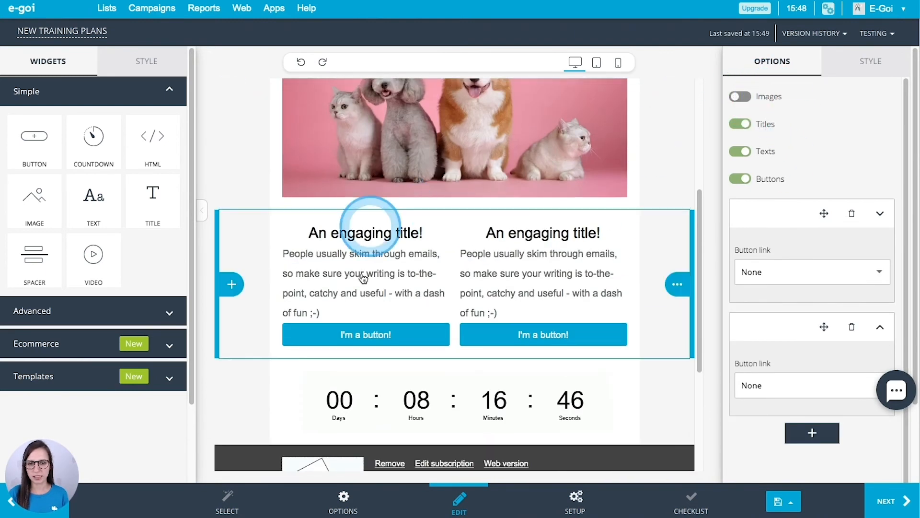
Switch the two-column block's buttons off and back on, and hide its titles.
scroll(495, 291, down, 3)
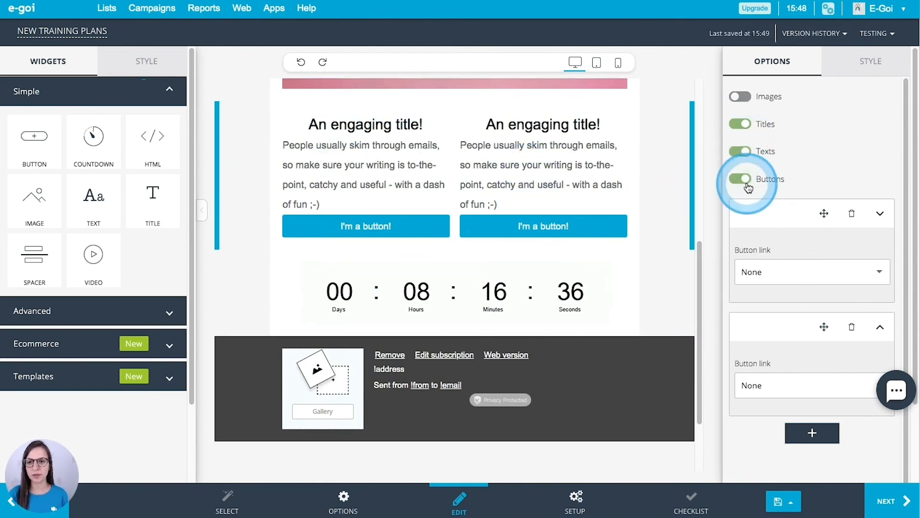
click(744, 179)
click(738, 179)
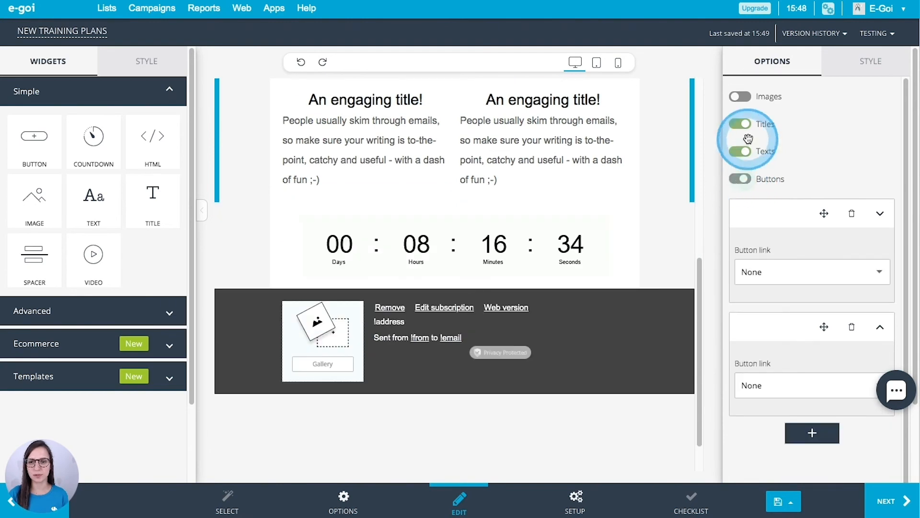
click(741, 123)
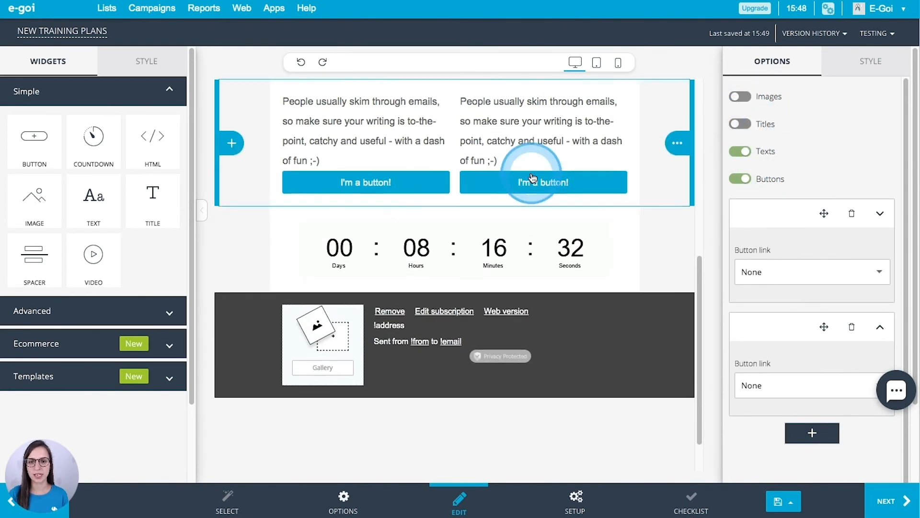
Set the end date of the countdown below the two-column block to 3/4/2020.
scroll(538, 180, up, 2)
scroll(473, 225, up, 6)
scroll(473, 238, down, 7)
scroll(472, 238, down, 2)
click(514, 248)
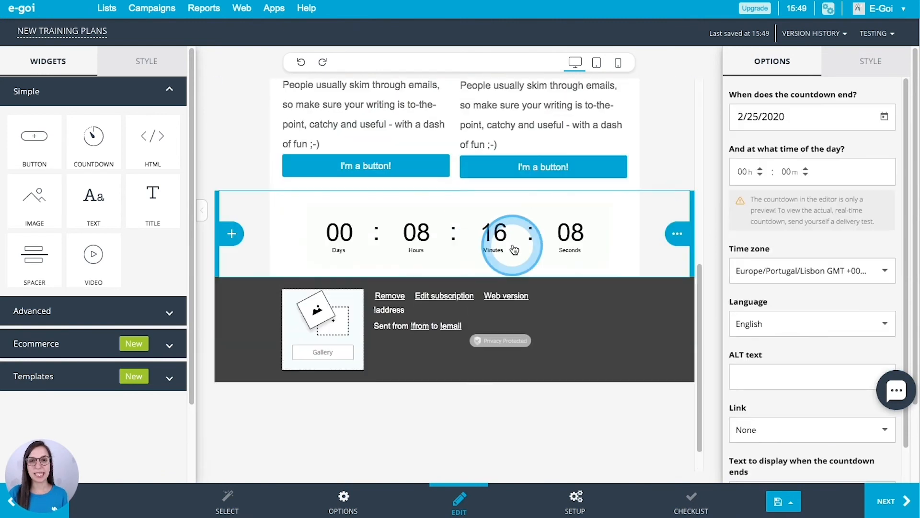
click(885, 119)
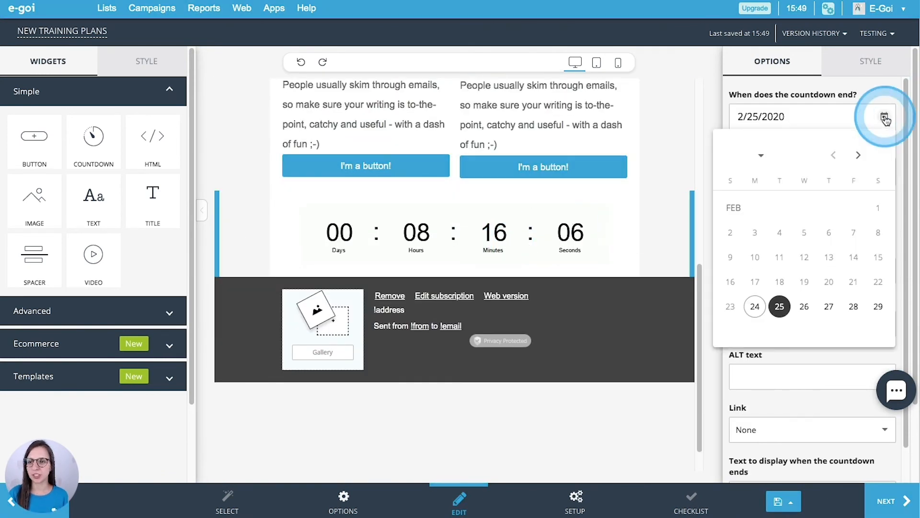
click(857, 158)
click(805, 231)
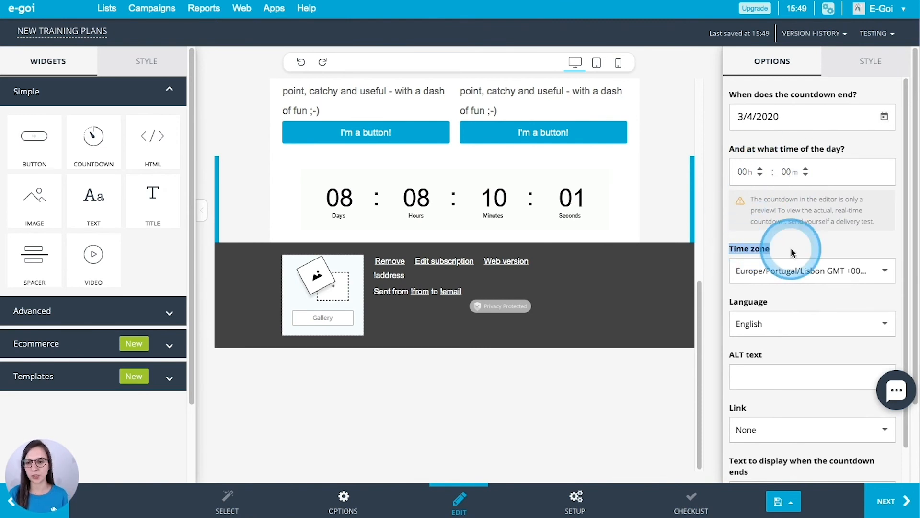
scroll(794, 253, down, 2)
scroll(793, 253, up, 2)
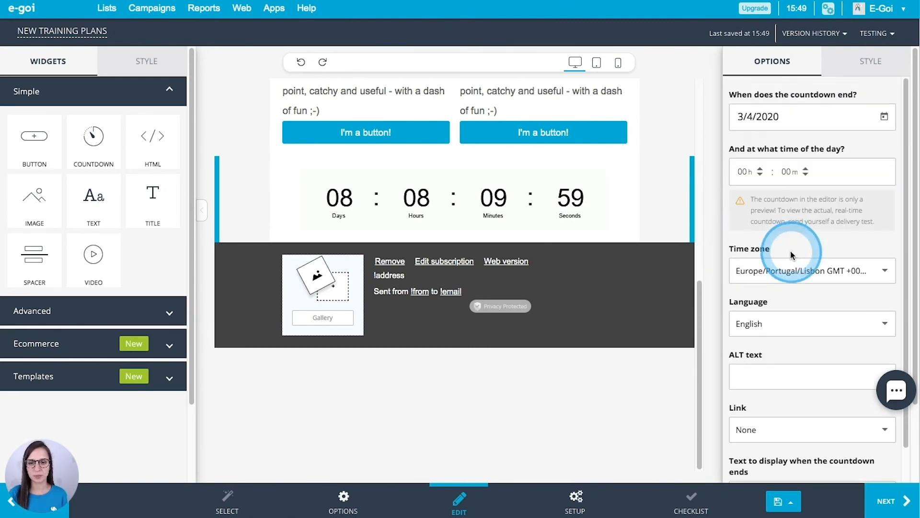
Delete the dark footer block with the empty logo placeholder below the countdown.
click(629, 294)
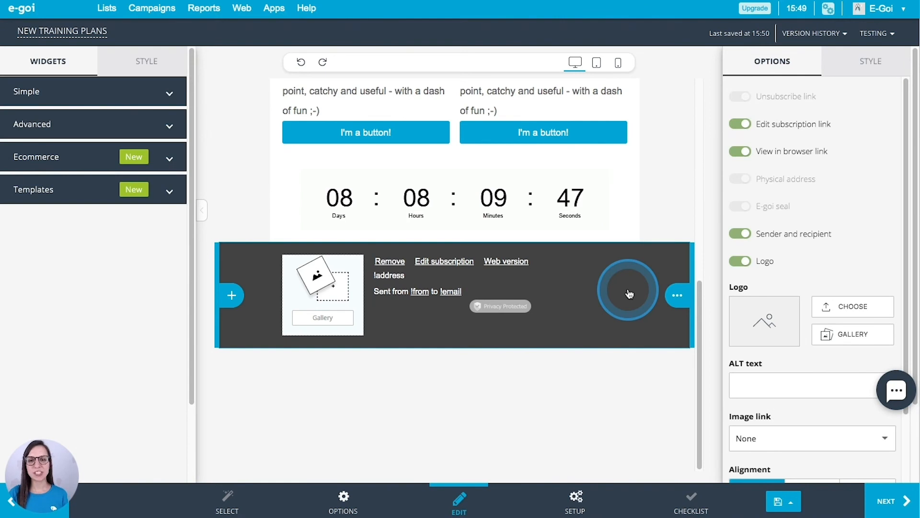
click(677, 294)
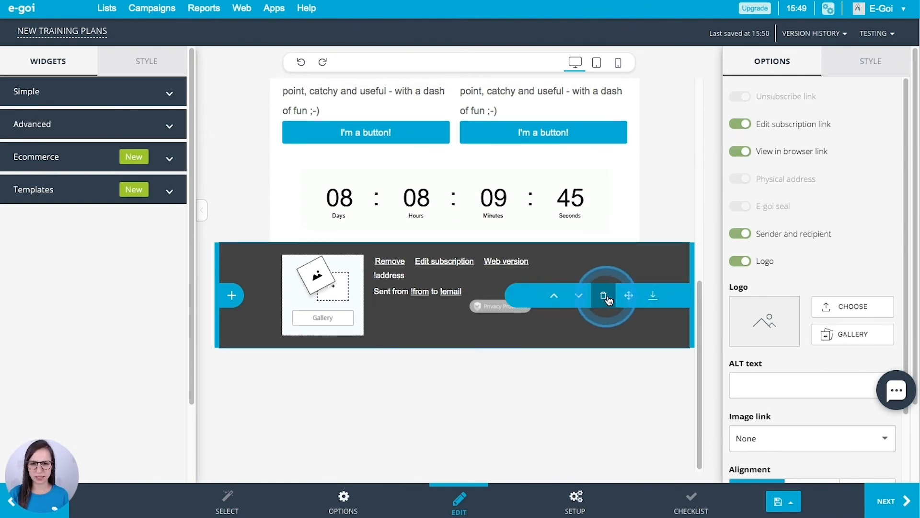
click(605, 296)
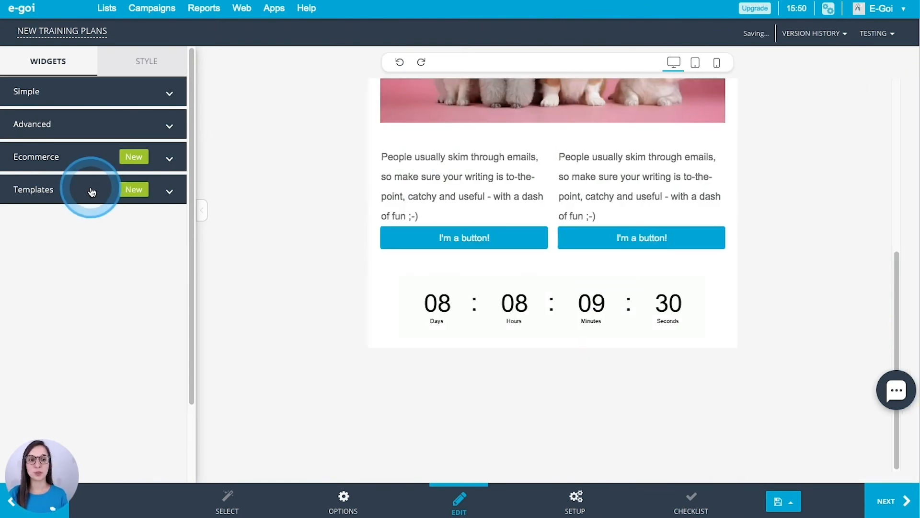
Add the saved "Puppy signature" template as the footer below the countdown.
click(92, 192)
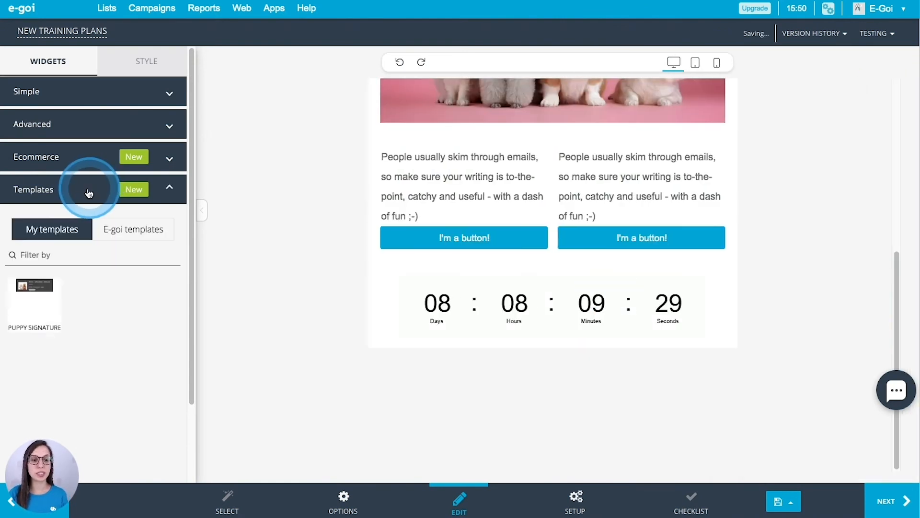
mouse_move(39, 276)
mouse_down()
mouse_move(33, 302)
mouse_move(338, 345)
mouse_move(427, 339)
mouse_up()
scroll(602, 350, up, 3)
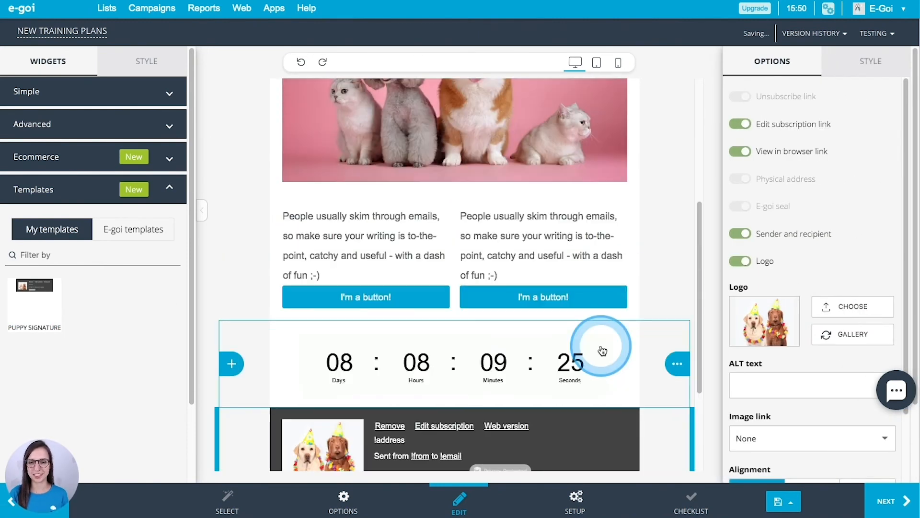
scroll(602, 350, down, 2)
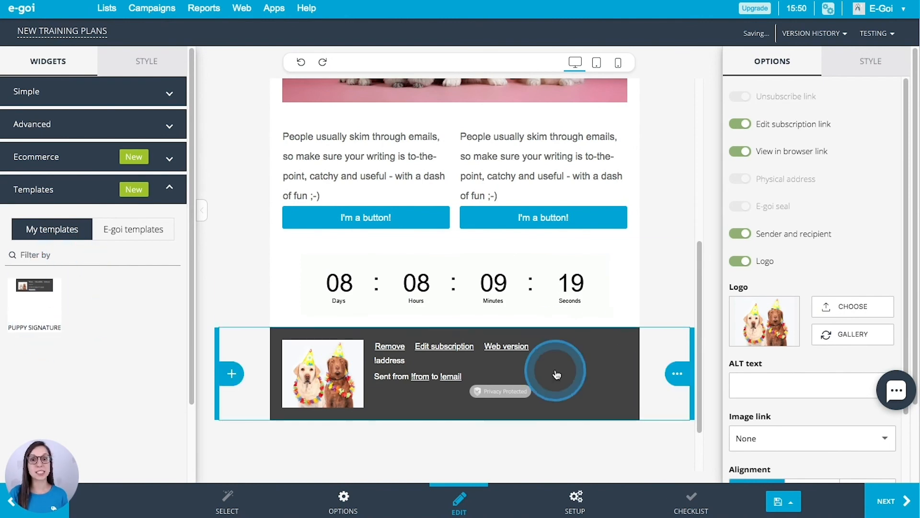
Save the two-column text and button block as a widget template titled "Template name".
mouse_move(683, 283)
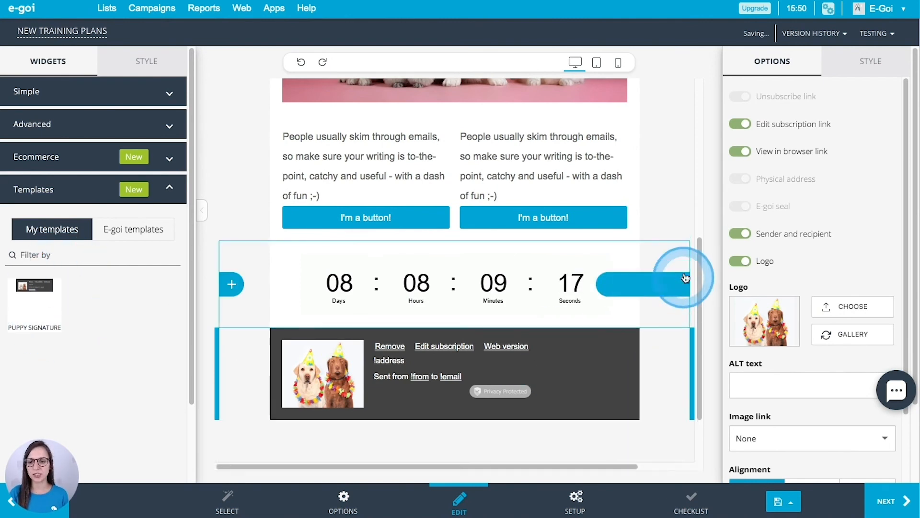
mouse_move(676, 179)
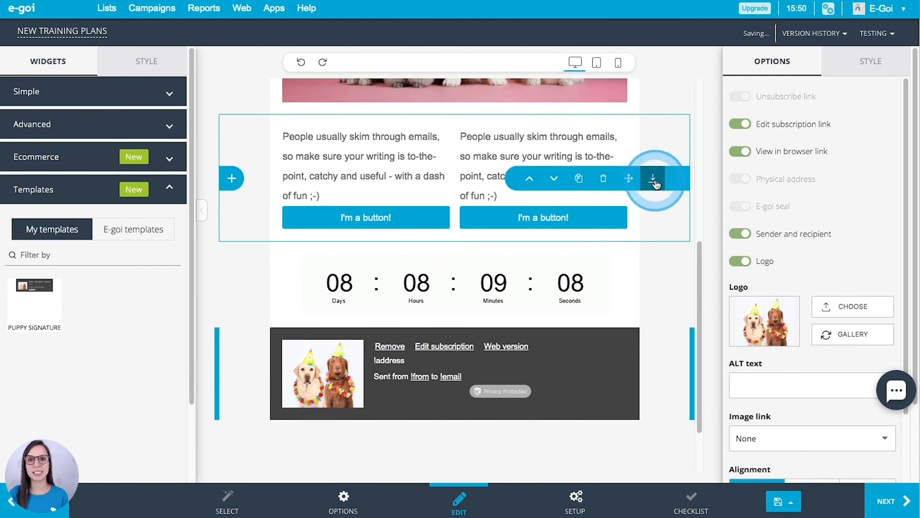
click(655, 182)
drag(409, 267, 278, 262)
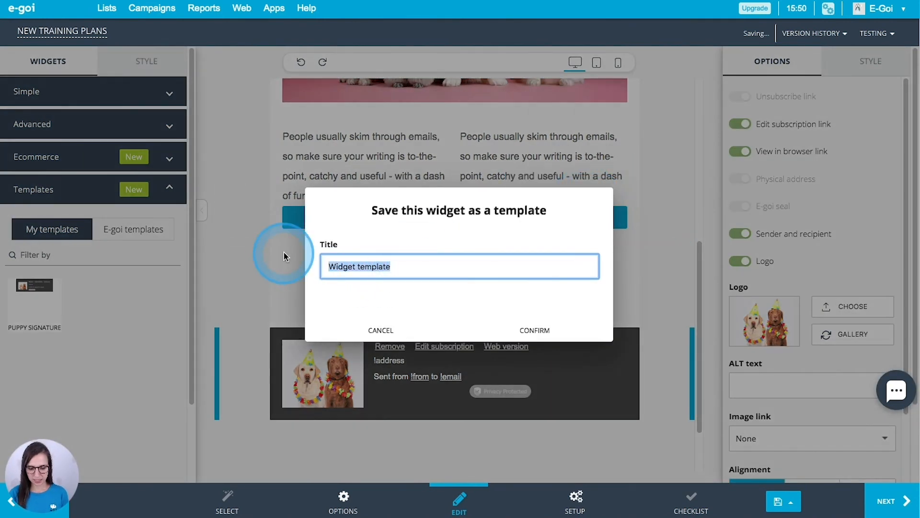
text(Template name)
click(541, 331)
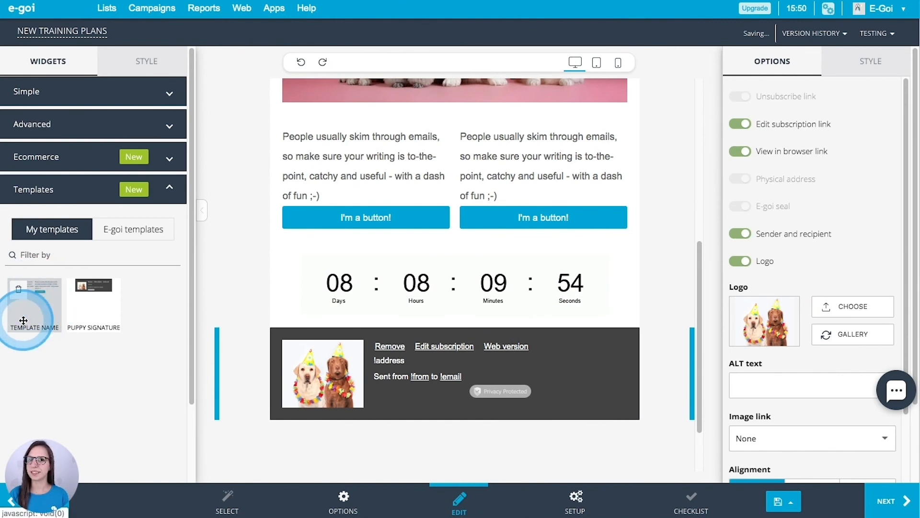
Check the content variations offered for the two-column text and button block.
click(338, 206)
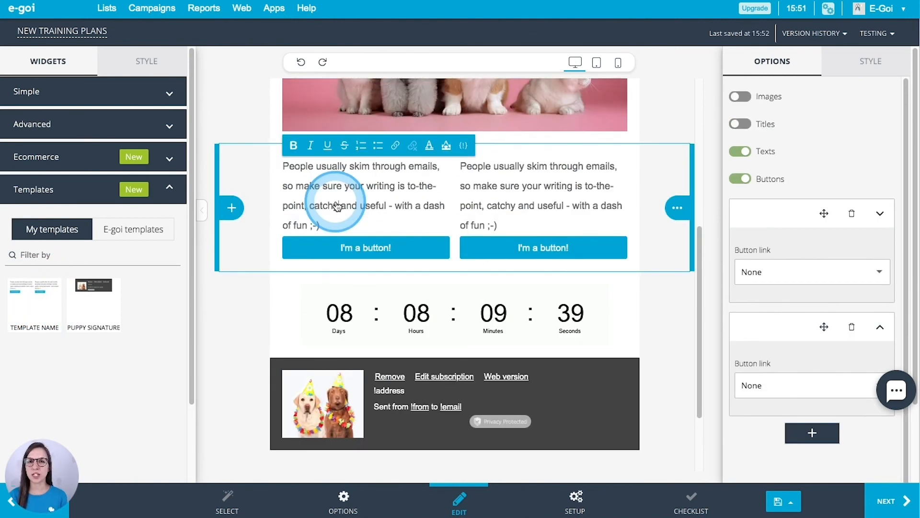
click(677, 208)
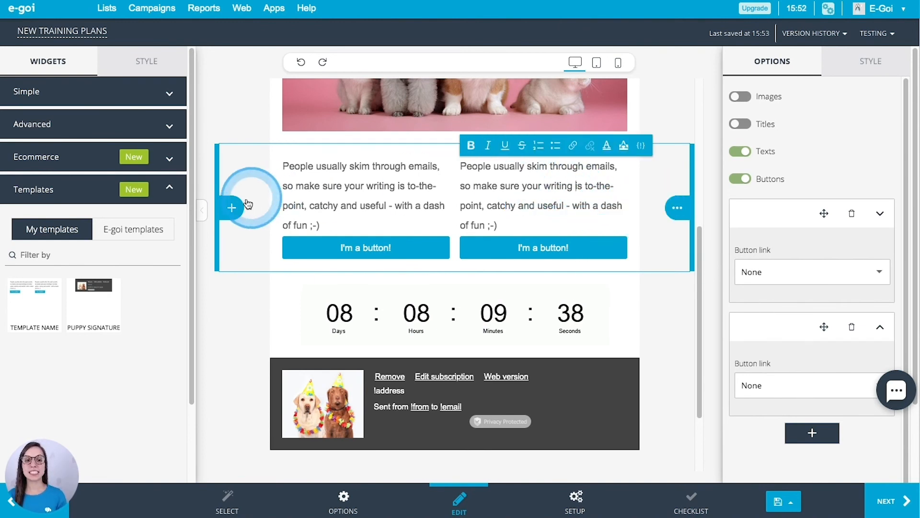
click(239, 207)
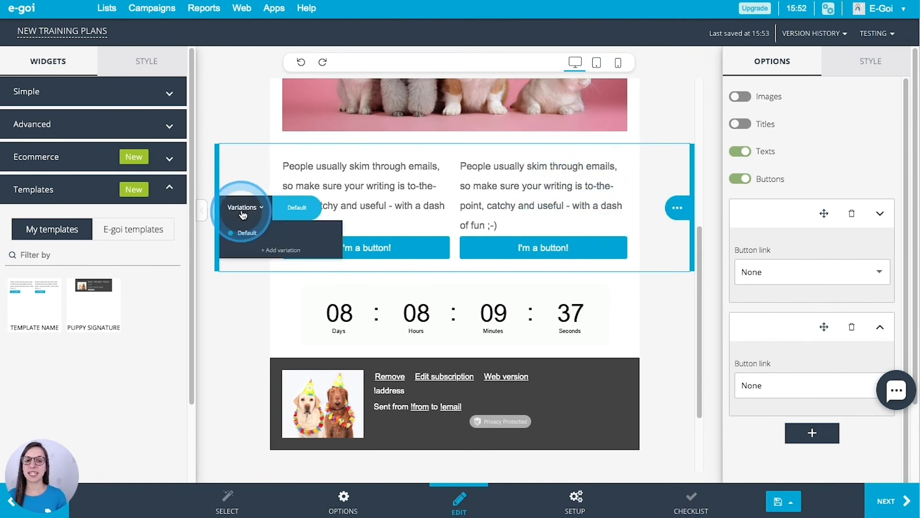
click(283, 212)
click(271, 212)
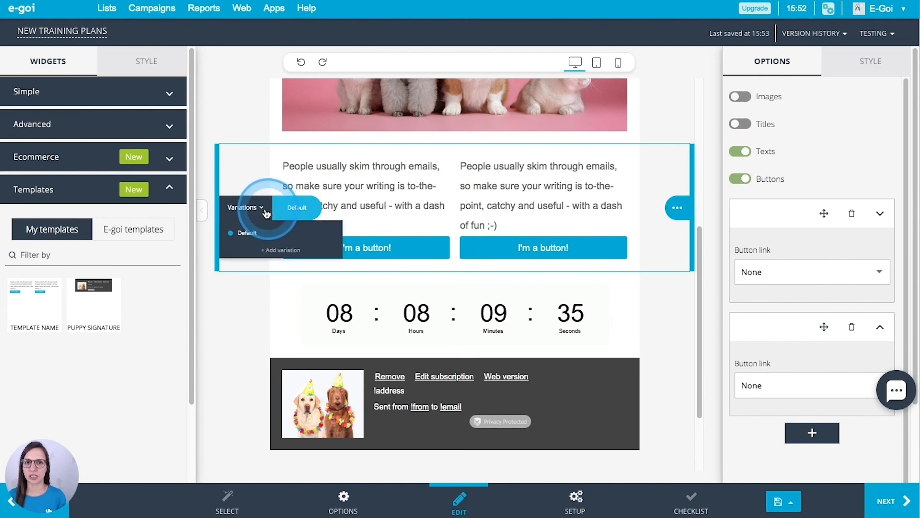
click(519, 312)
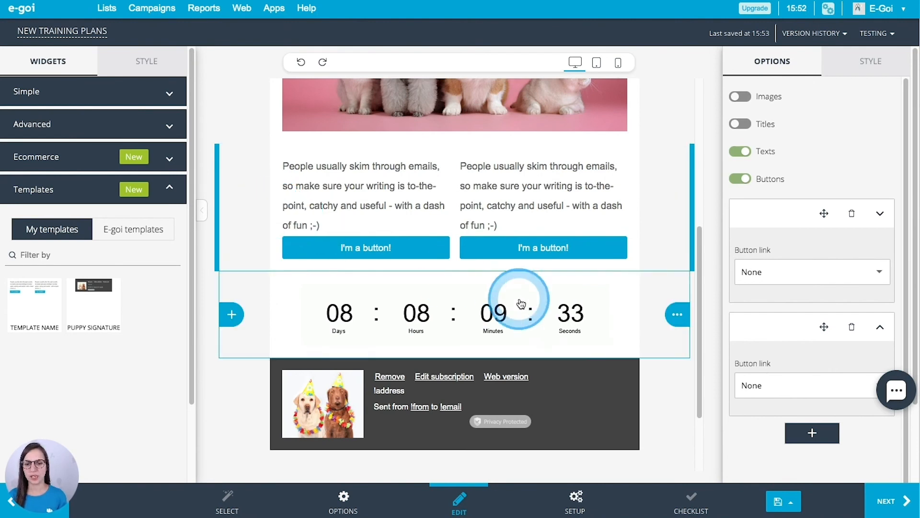
Add a variation to the title block "You’ll love these new training plans, !fname" above the pet photo.
scroll(520, 304, up, 5)
click(486, 134)
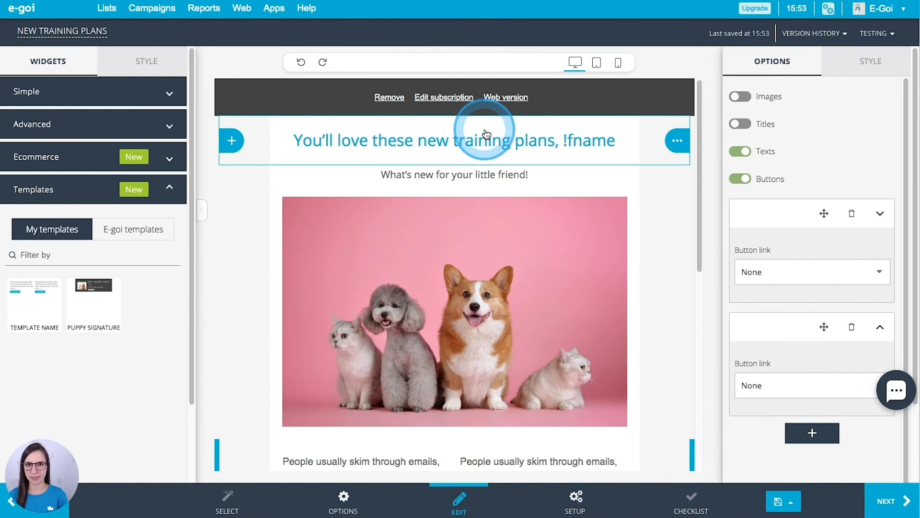
scroll(488, 143, down, 1)
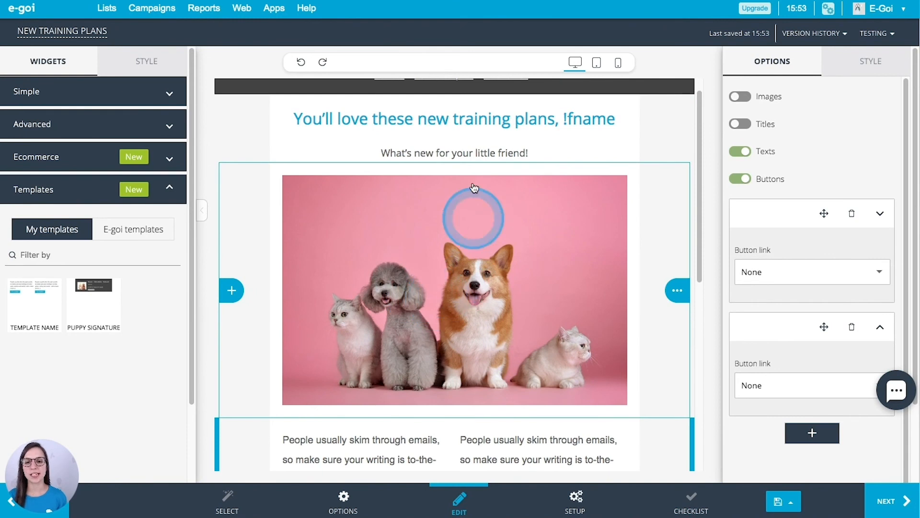
click(418, 124)
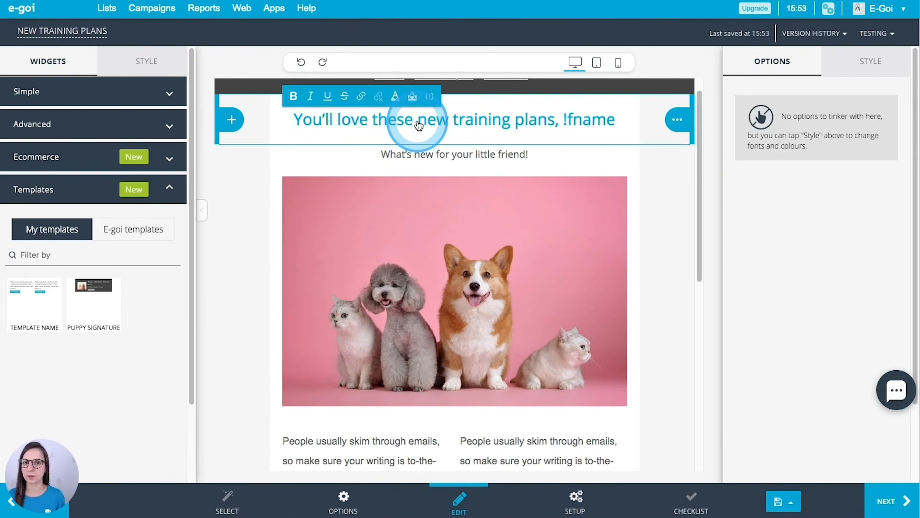
click(231, 119)
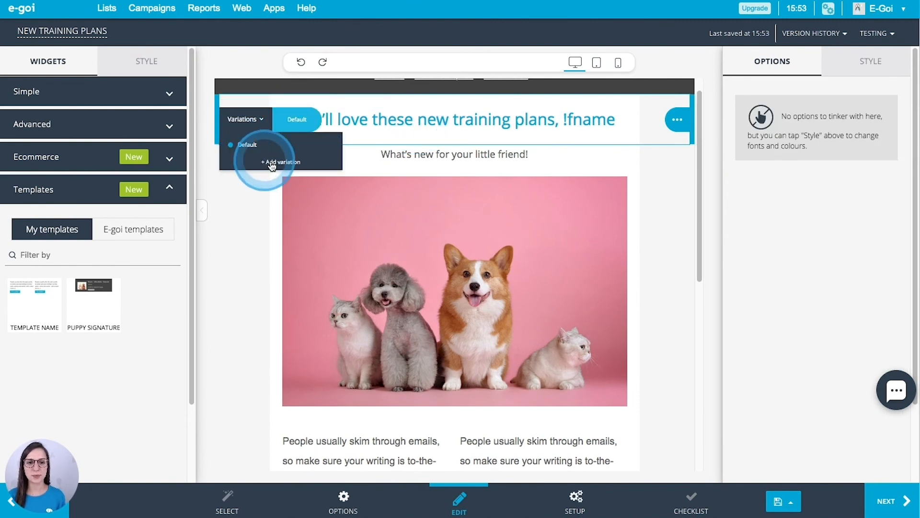
click(272, 163)
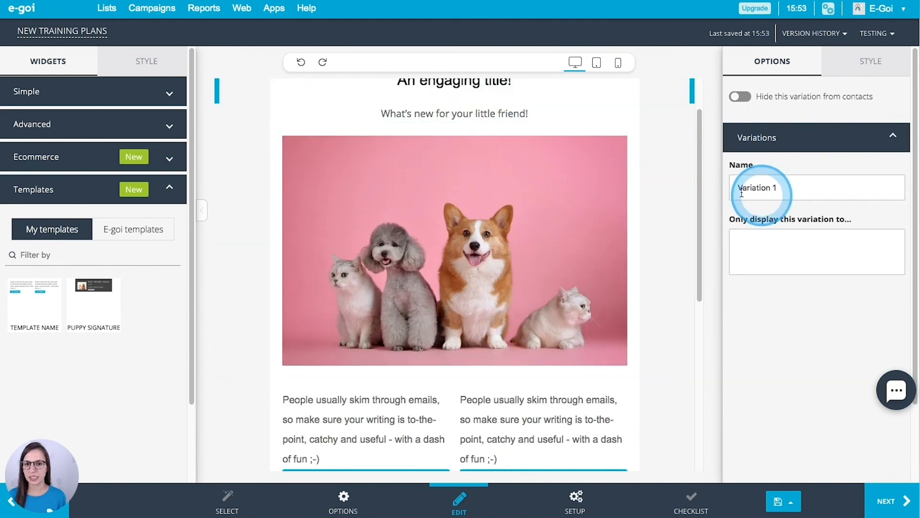
Name the new title variation "Small Dogs" and display it only to the segment "26 - Small Dogs".
scroll(584, 169, up, 1)
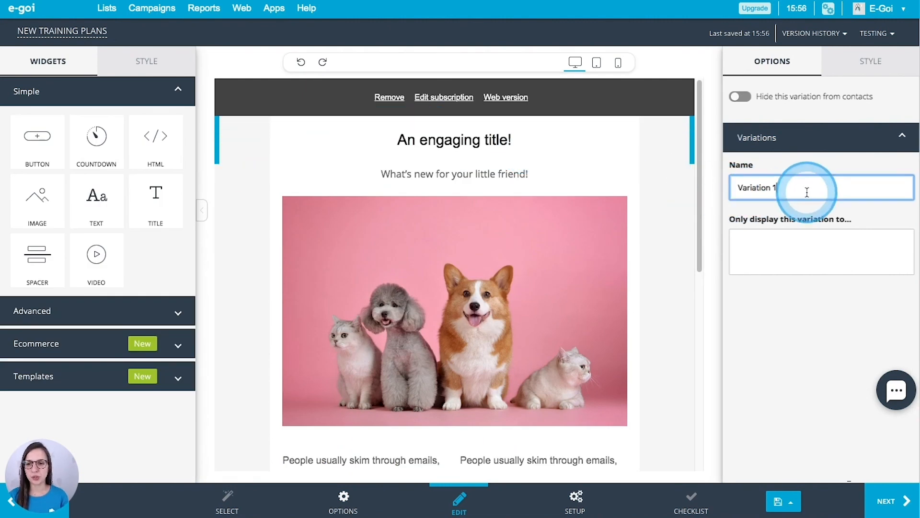
drag(808, 187, 729, 187)
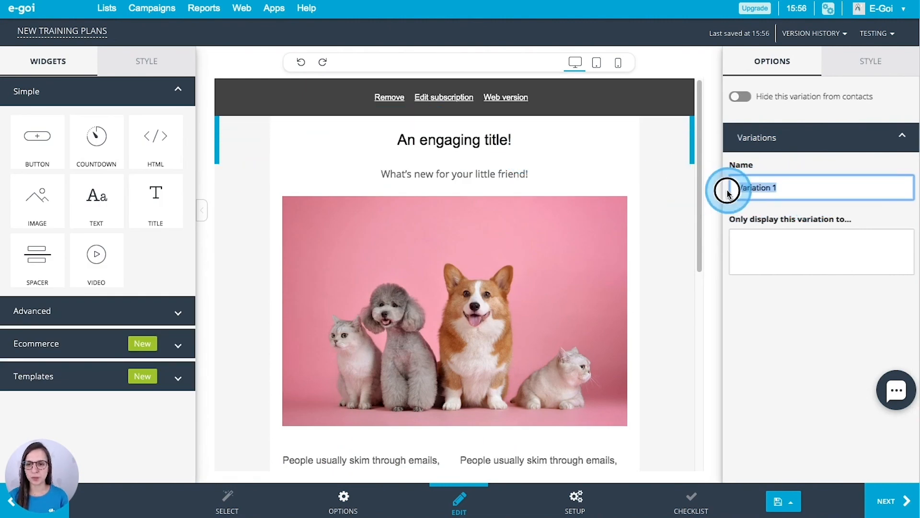
text(Small)
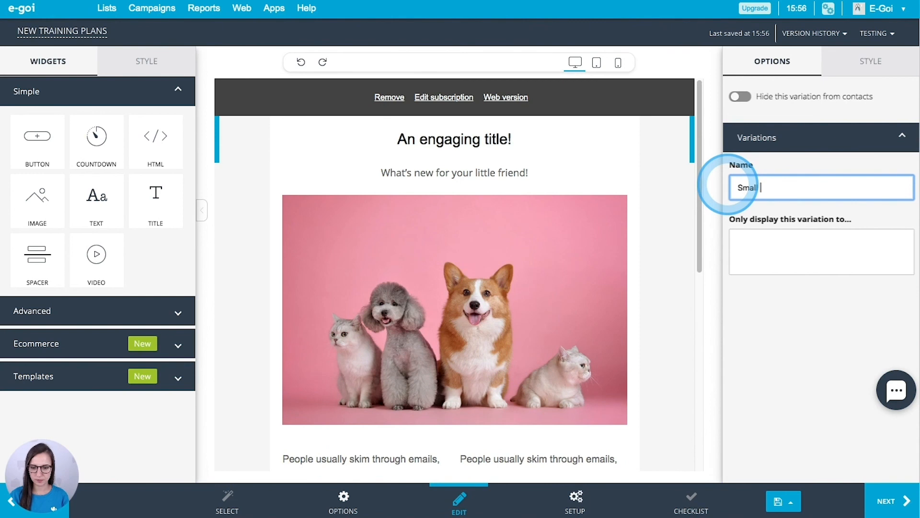
text(gs)
click(782, 238)
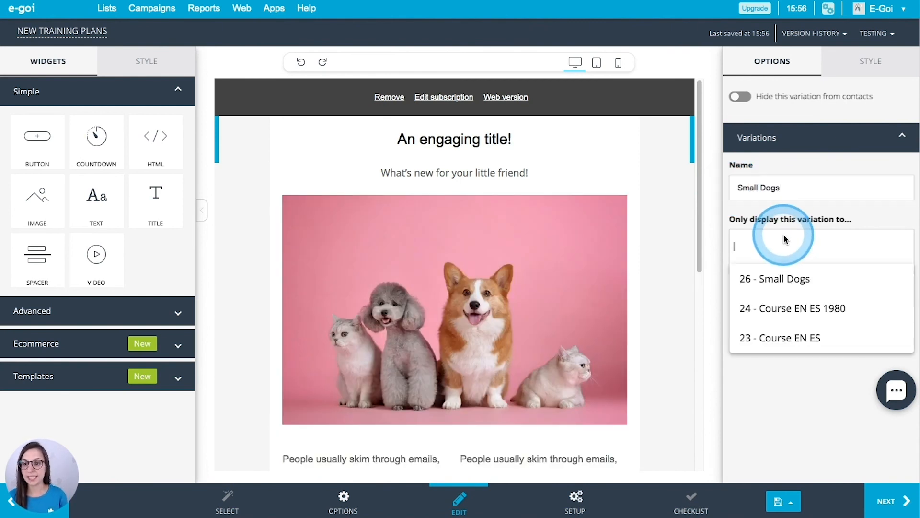
click(765, 275)
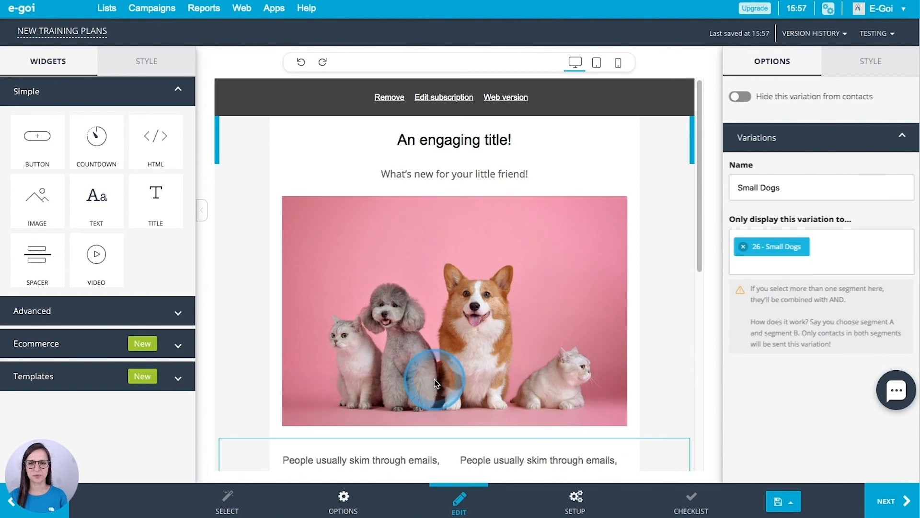
Replace the variation's title text with "You’ll love these new training plans for your very little friend!".
click(475, 140)
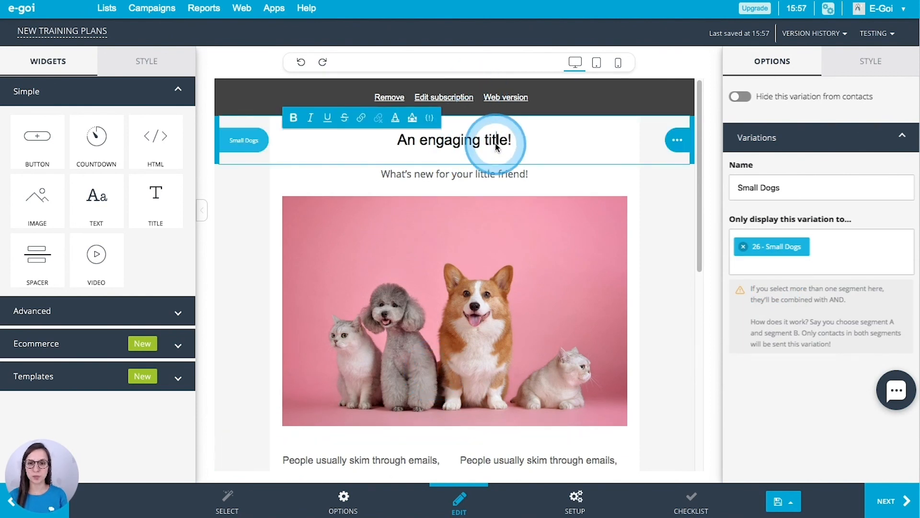
triple_click(488, 144)
text(You’ll love these new training plans for your very little friend)
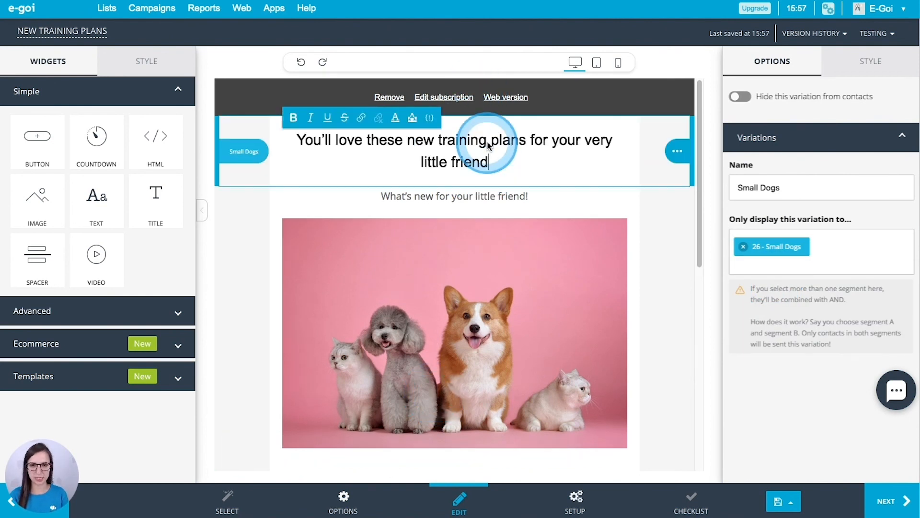
text(!)
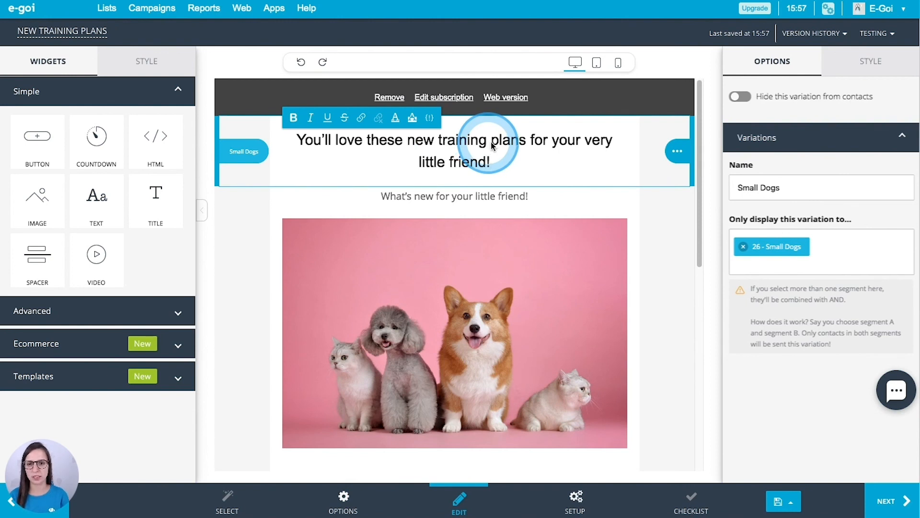
Set the title text colour of the Small Dogs variation to #03AED9.
click(871, 62)
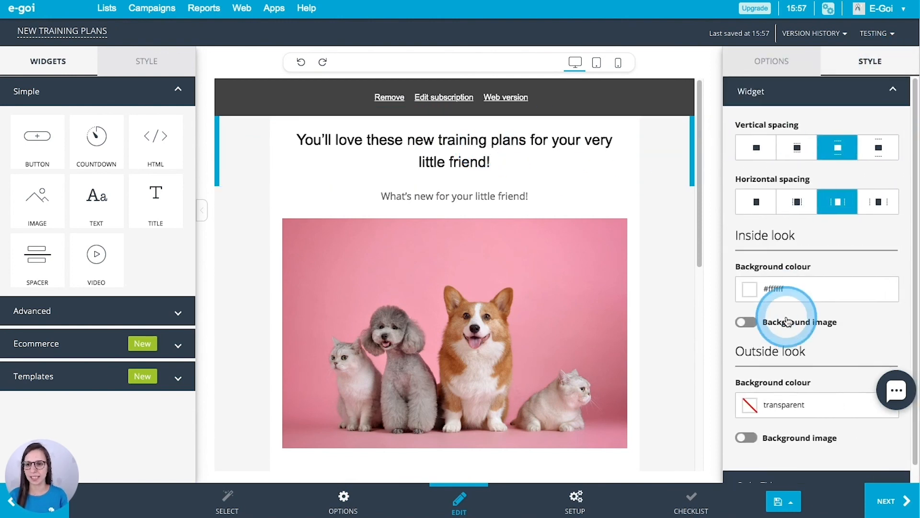
scroll(787, 319, down, 1)
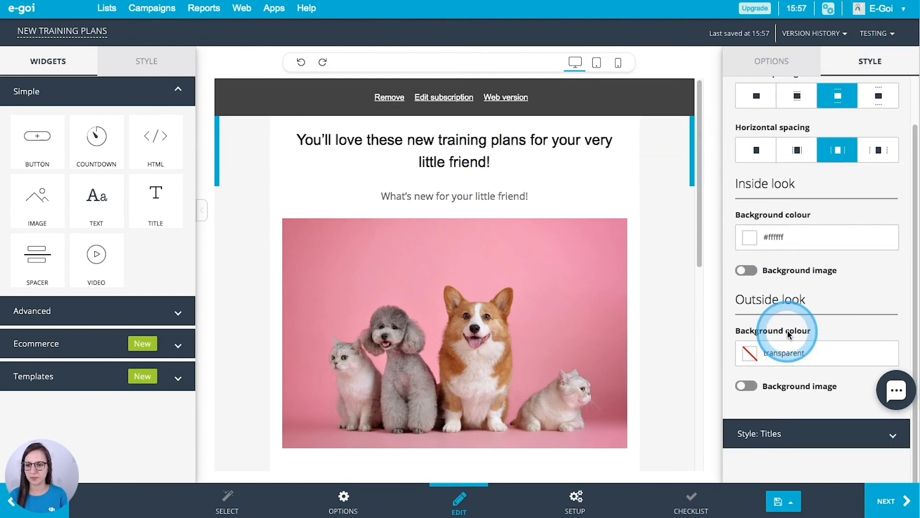
click(782, 437)
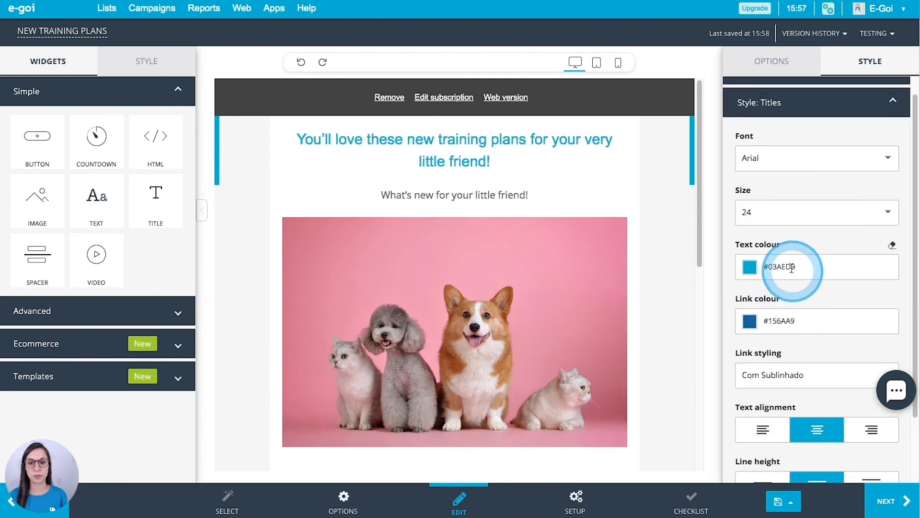
View the title block's Default variation for comparison and return to the Small Dogs variation.
click(421, 140)
click(244, 152)
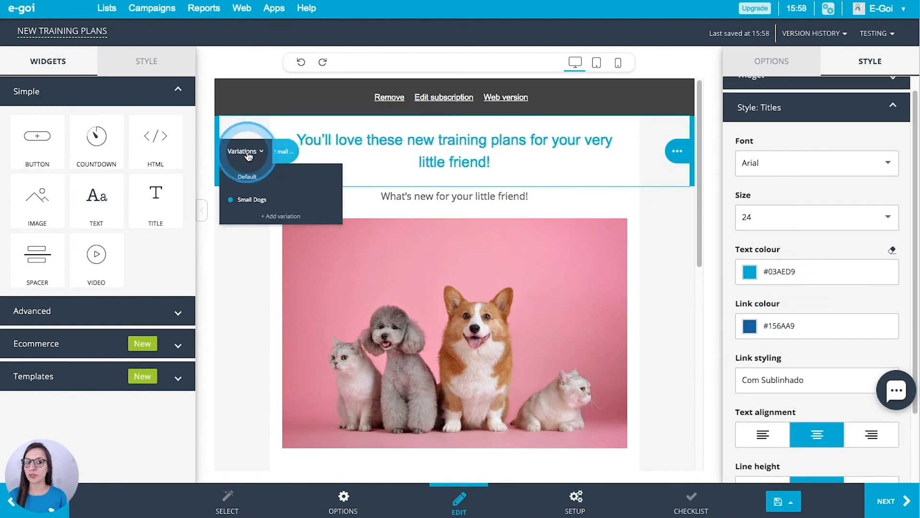
click(248, 177)
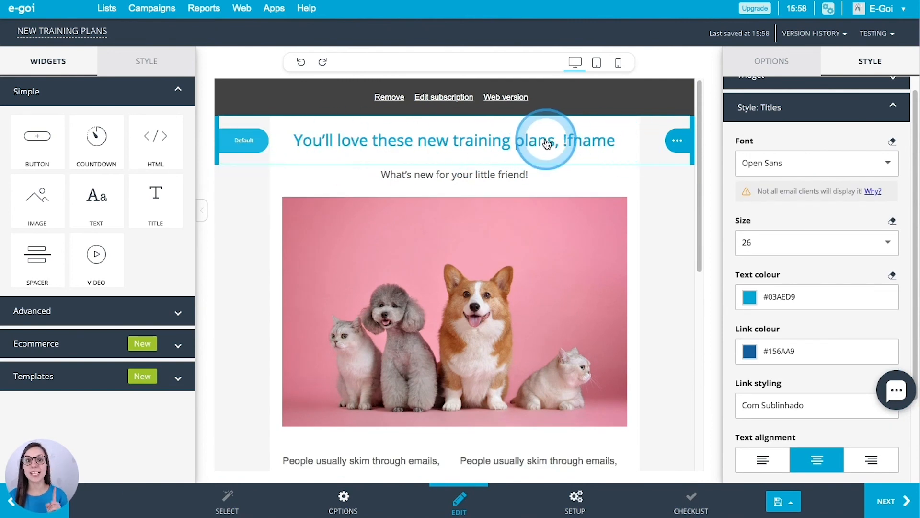
click(238, 139)
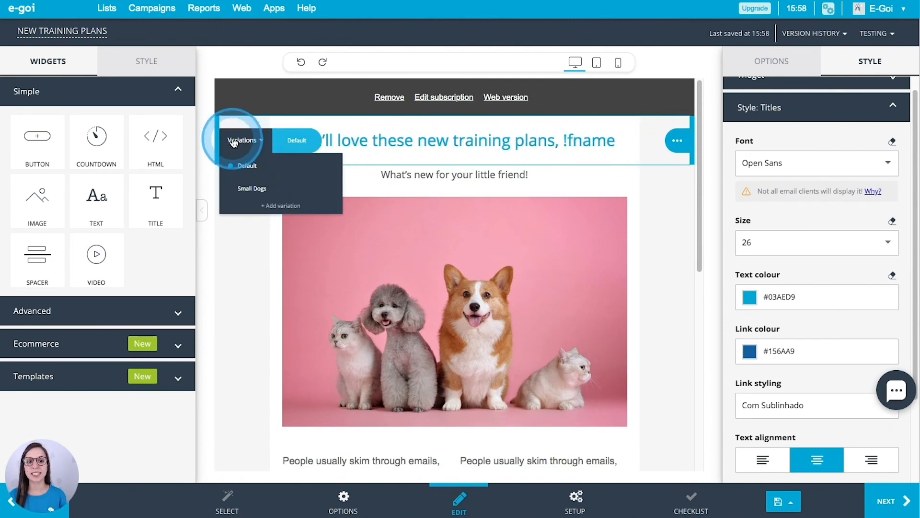
click(245, 190)
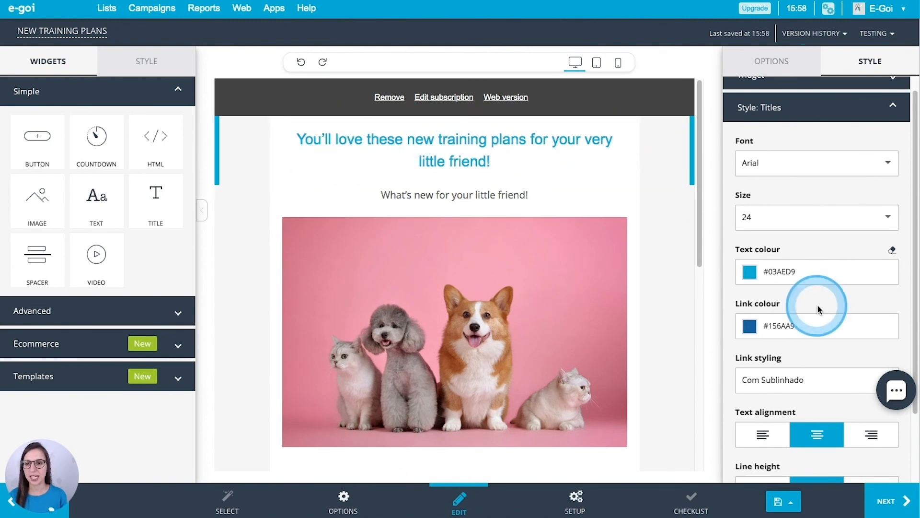
Hide the Small Dogs title variation from contacts and turn the hiding off again.
scroll(819, 310, up, 1)
click(793, 67)
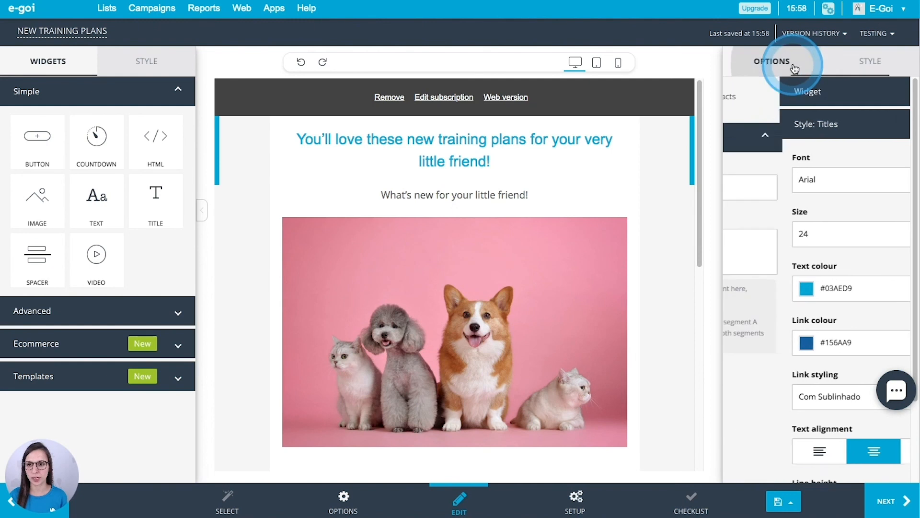
click(735, 96)
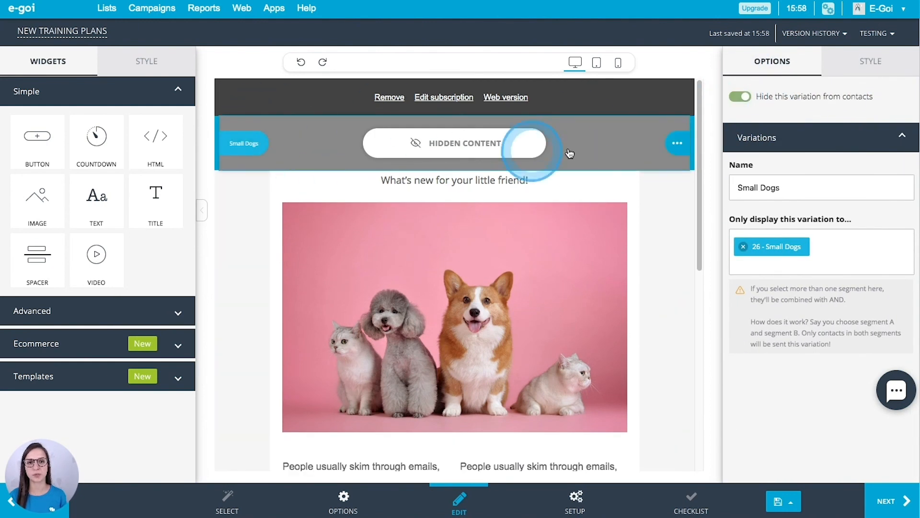
click(741, 96)
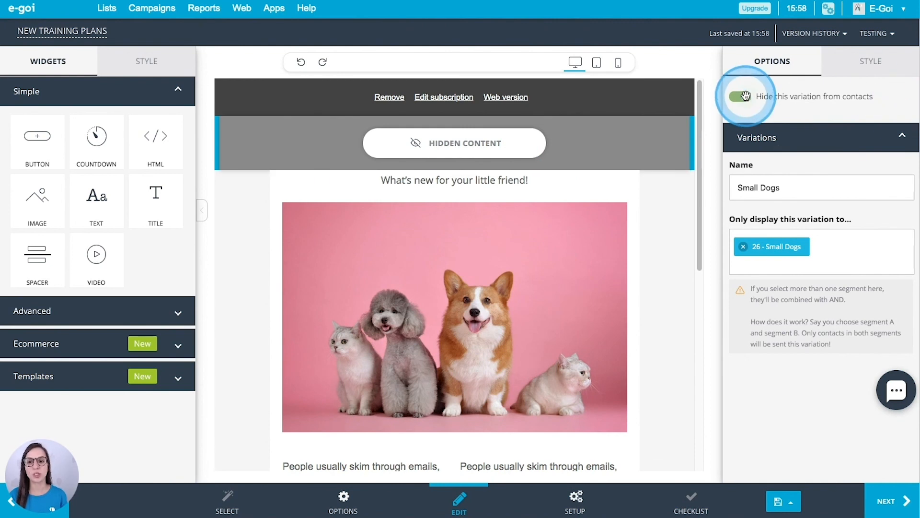
click(744, 97)
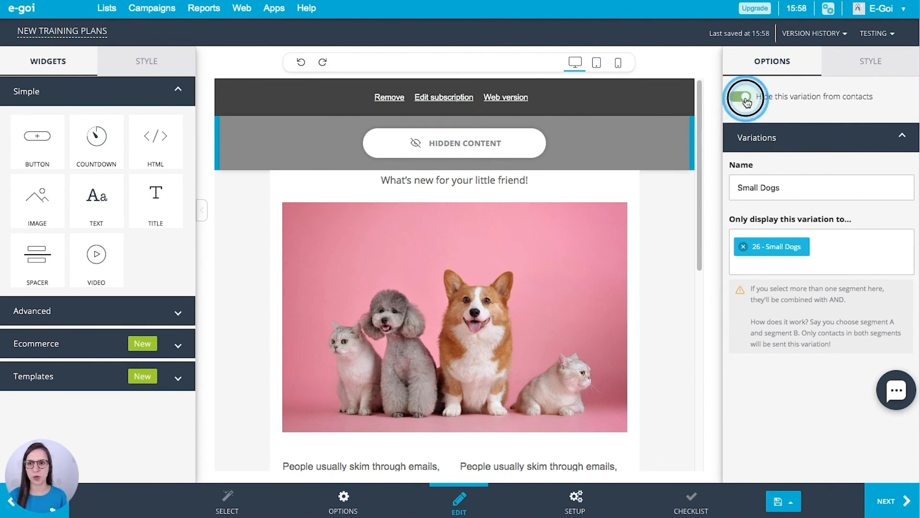
click(586, 139)
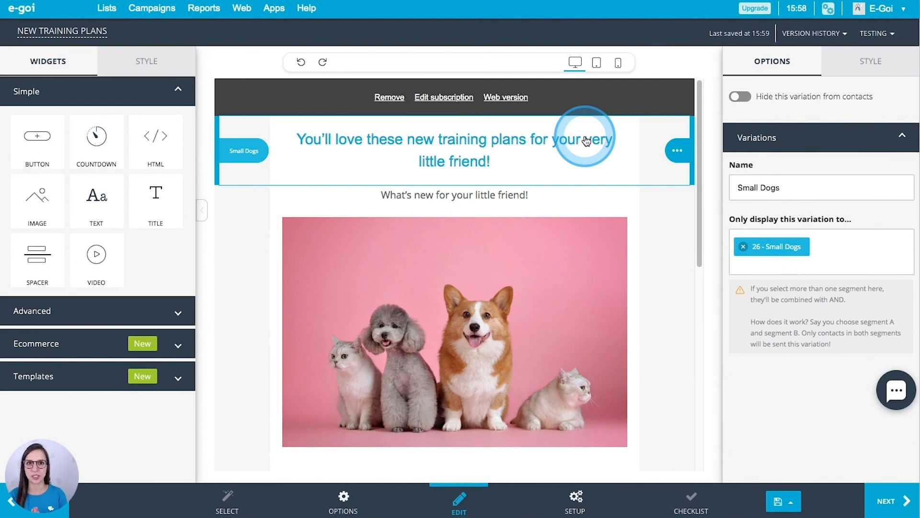
Save the email campaign and display the additional save options.
click(778, 501)
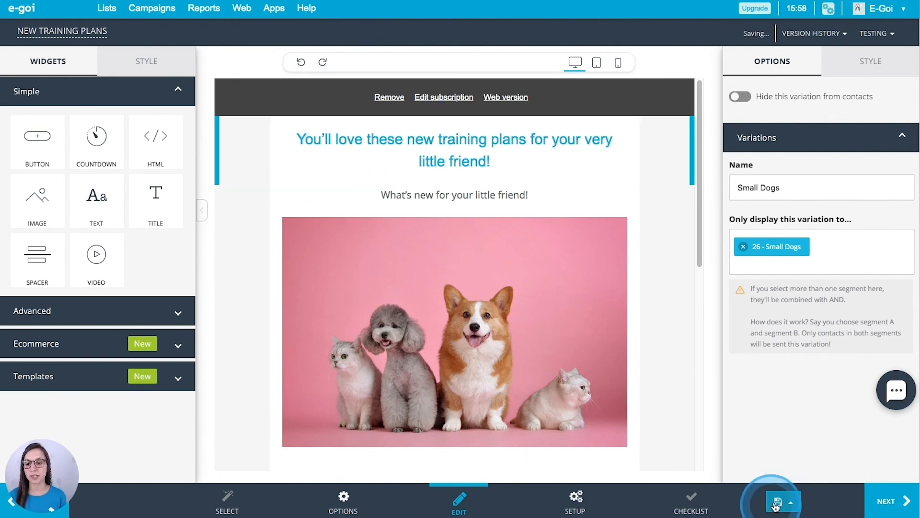
click(791, 501)
click(780, 390)
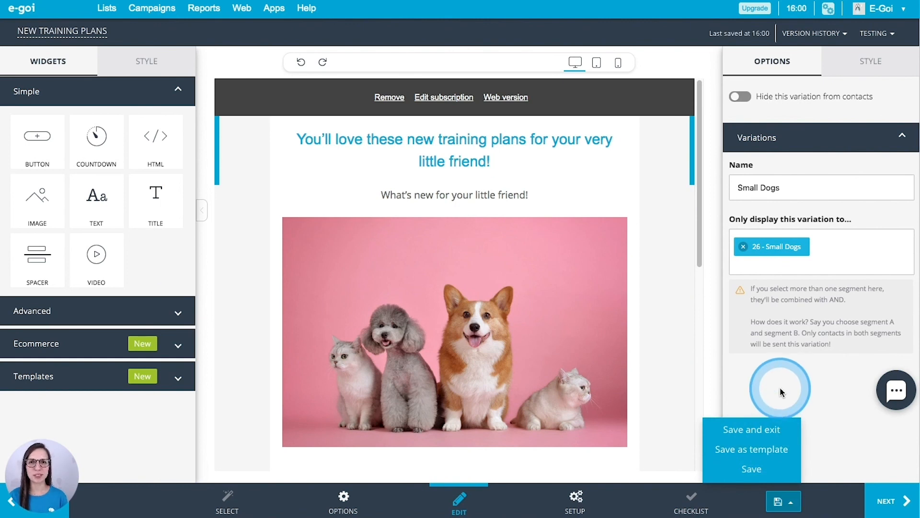